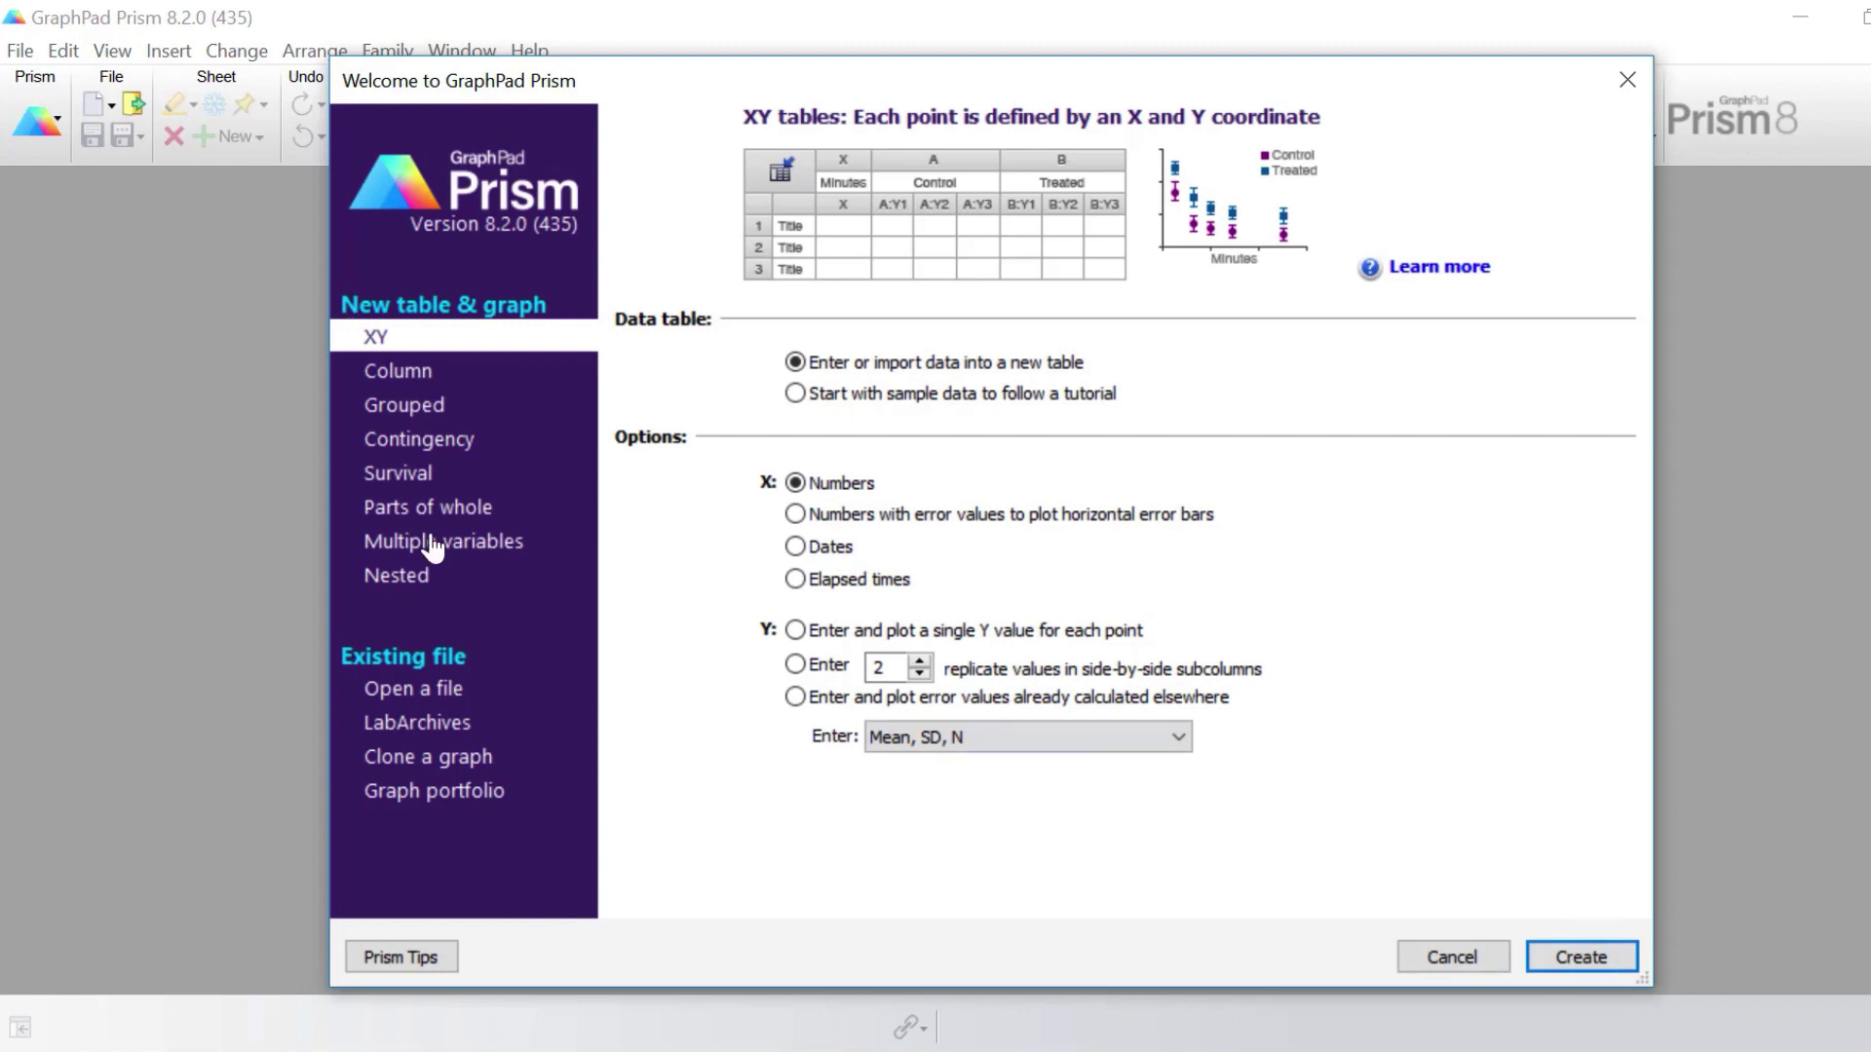
# Create a new Column data table and paste the Group 1 and Group 2 data into it.
pyautogui.click(388, 378)
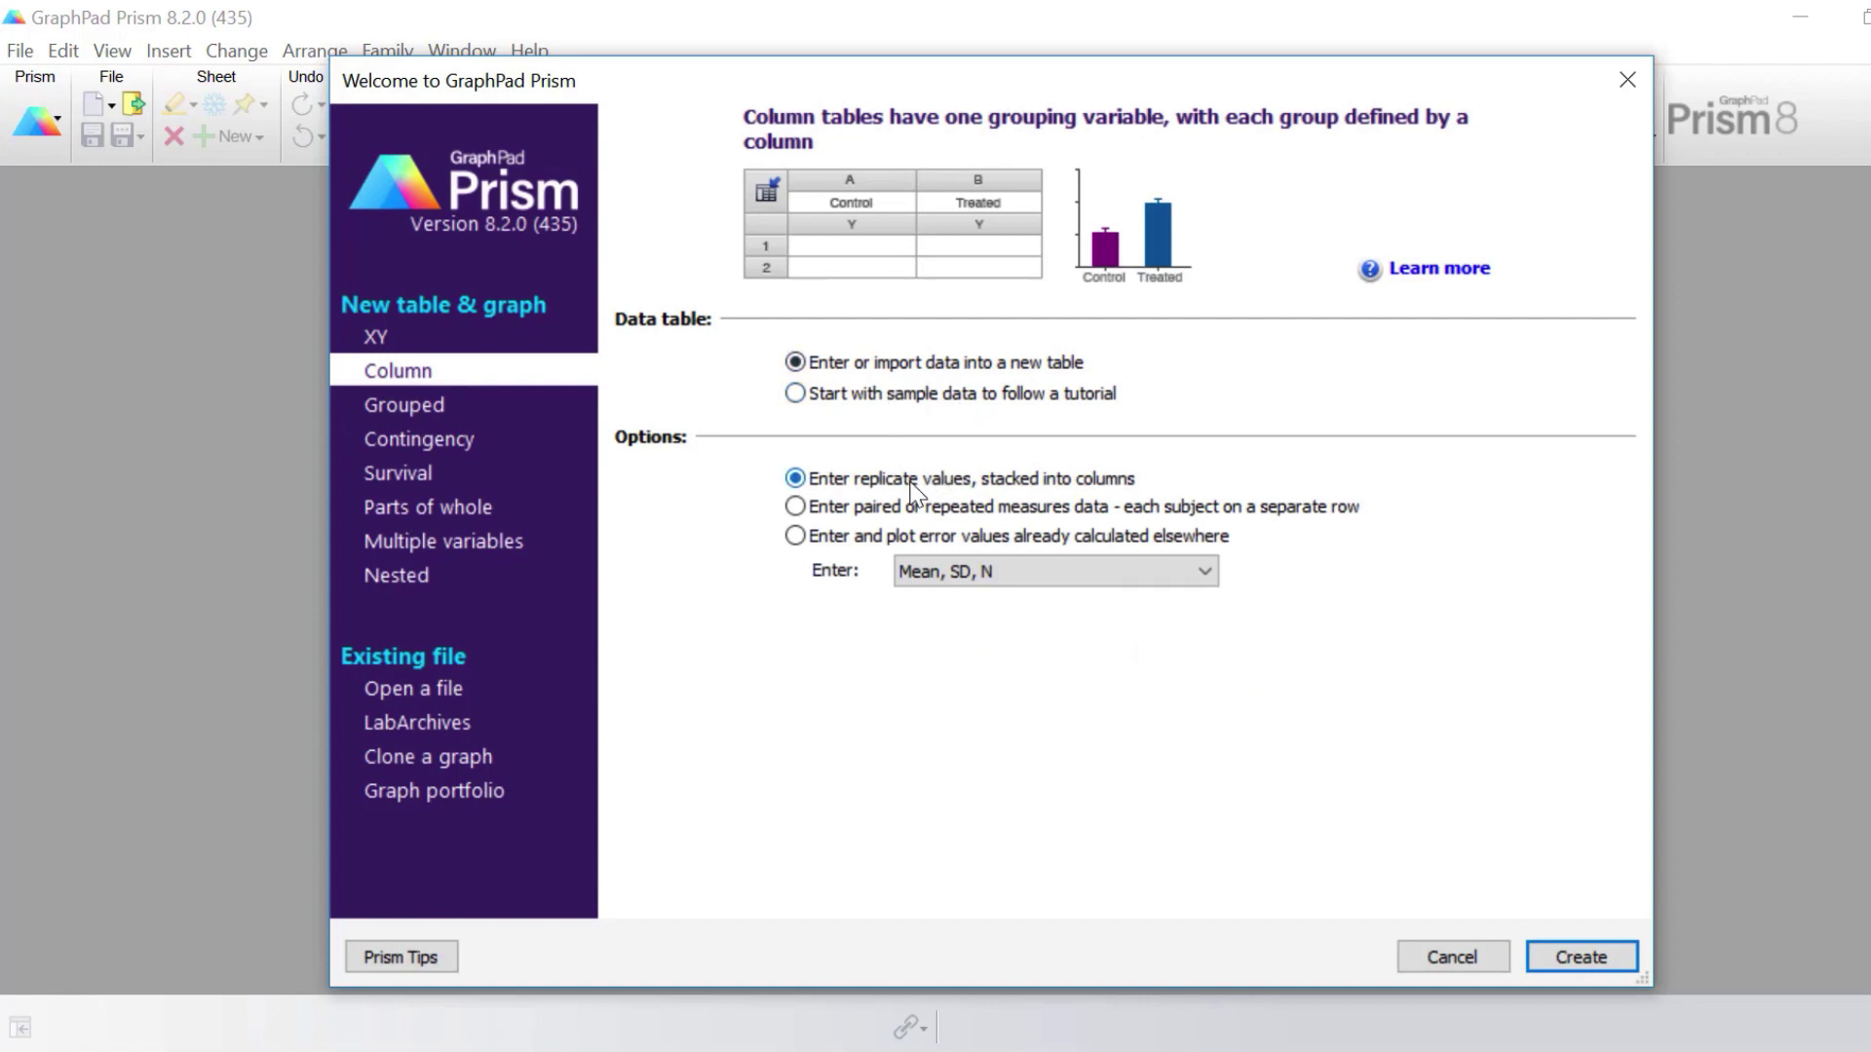
pyautogui.click(1576, 958)
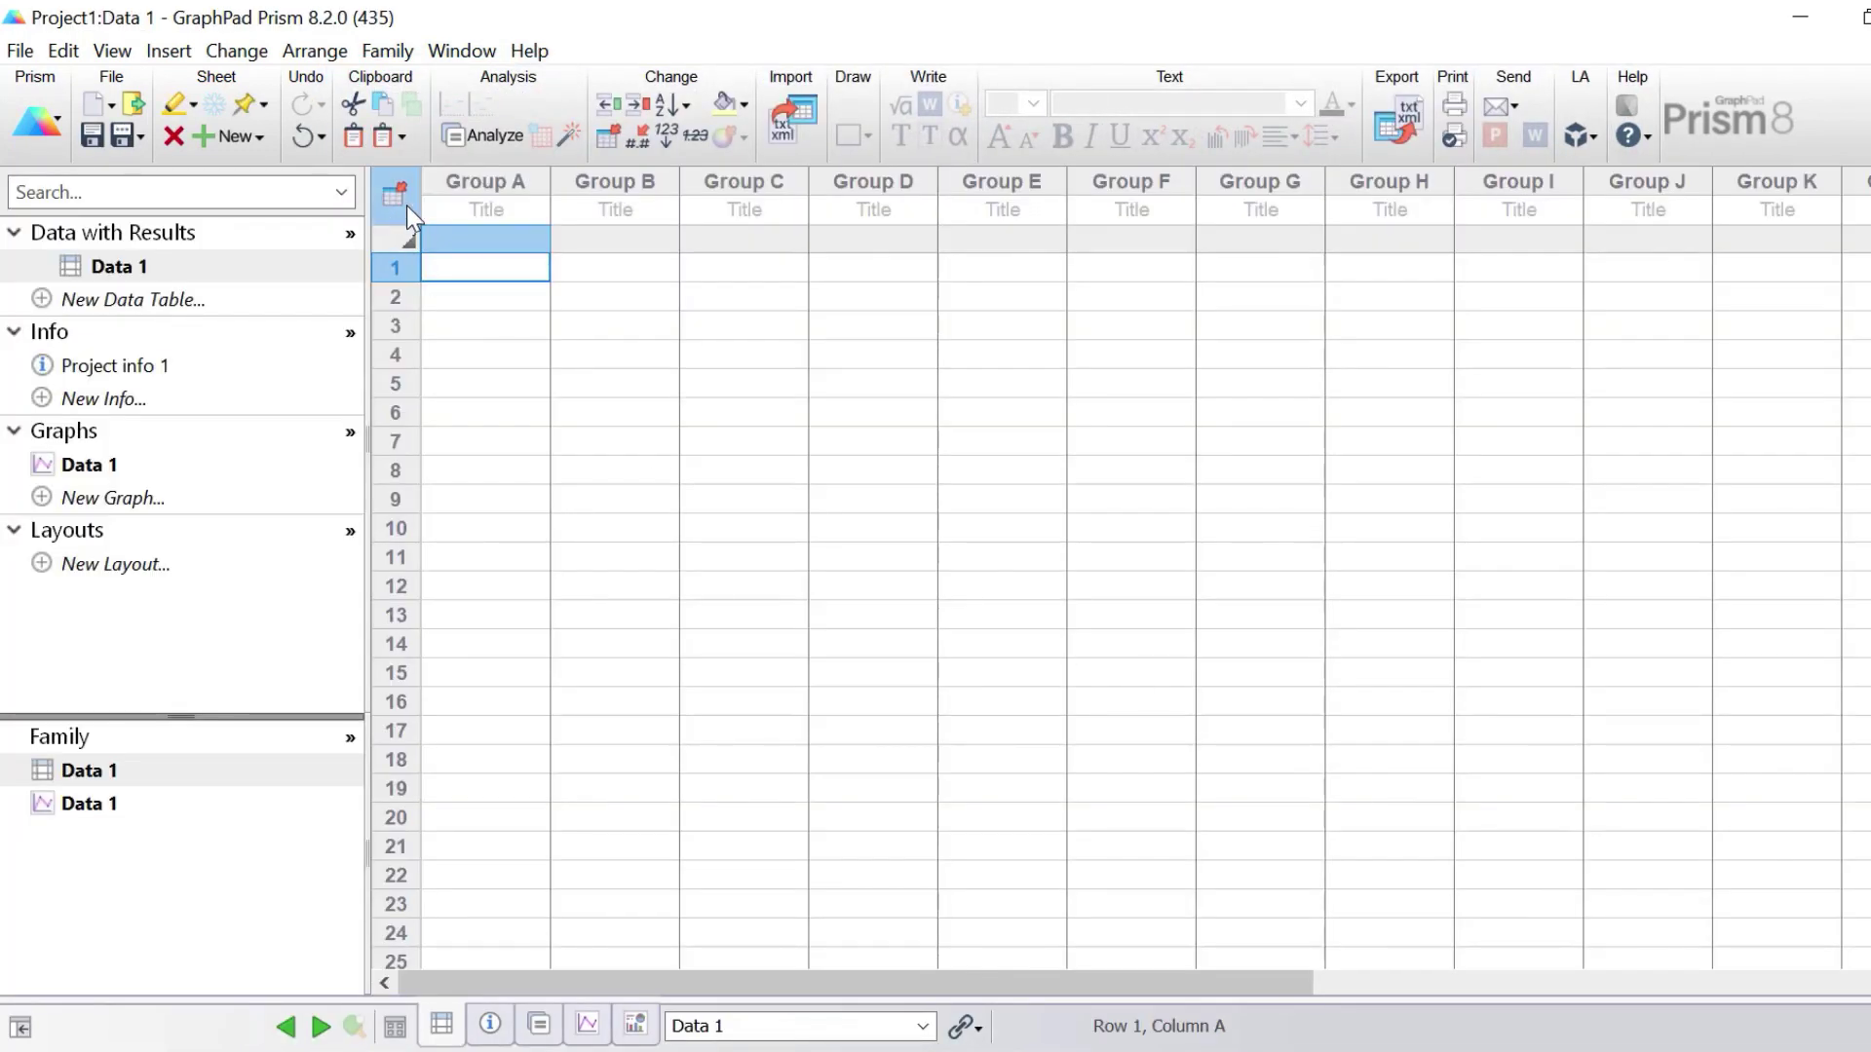
pyautogui.click(449, 214)
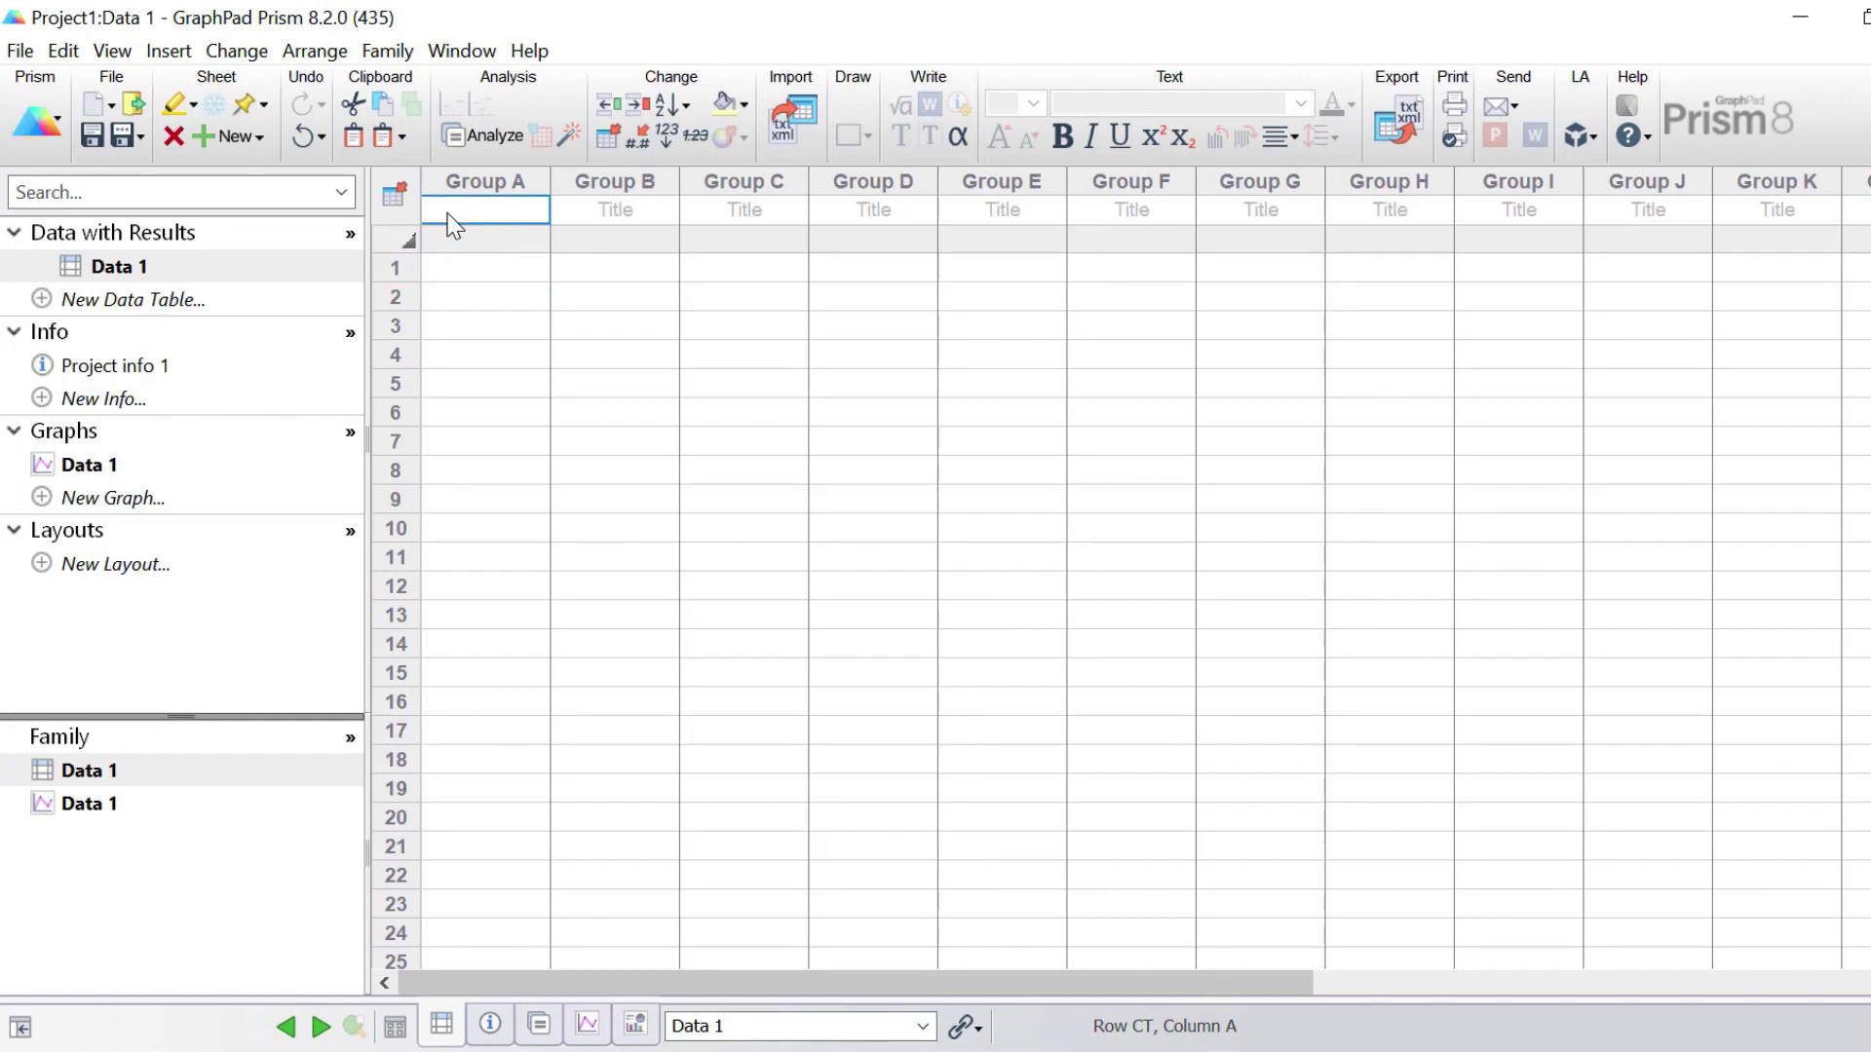
pyautogui.hotkey('ctrl', 'v')
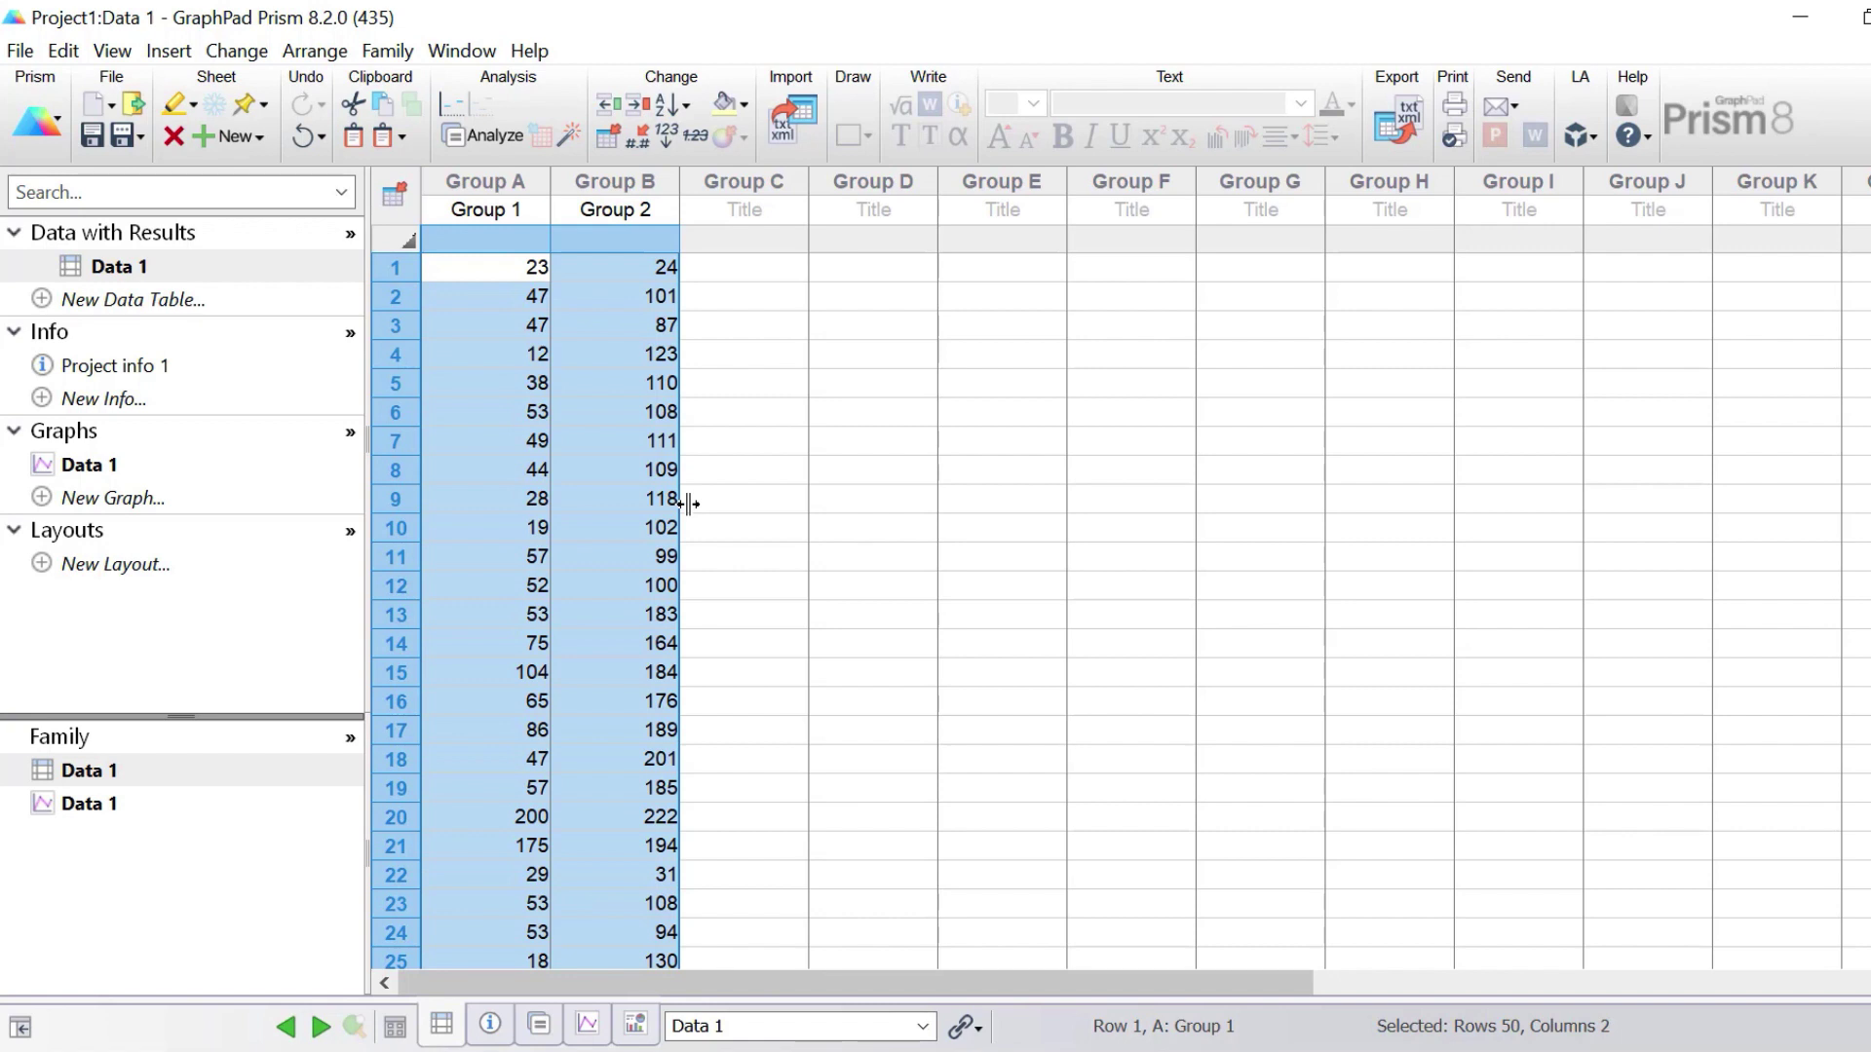
# Choose the vertical Violin plot graph type for Data 1, with Plot set to Violin plot only.
pyautogui.click(117, 468)
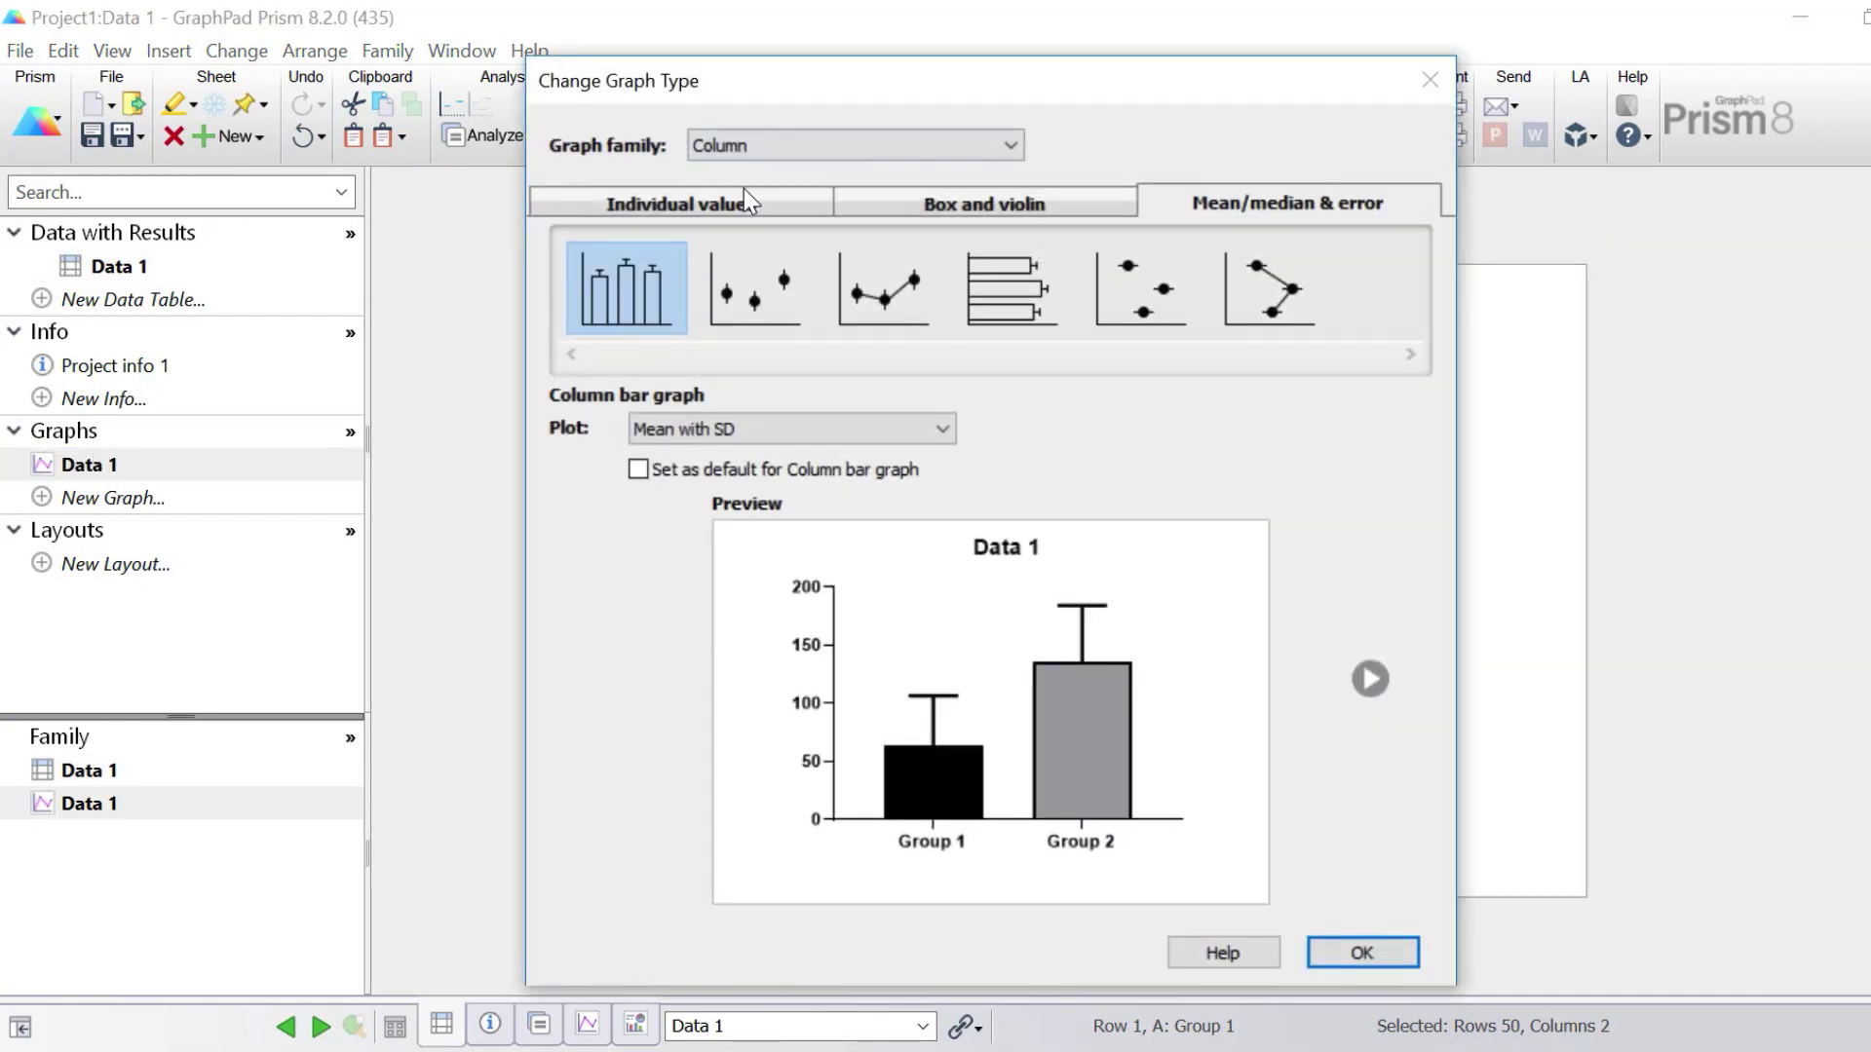
pyautogui.click(931, 209)
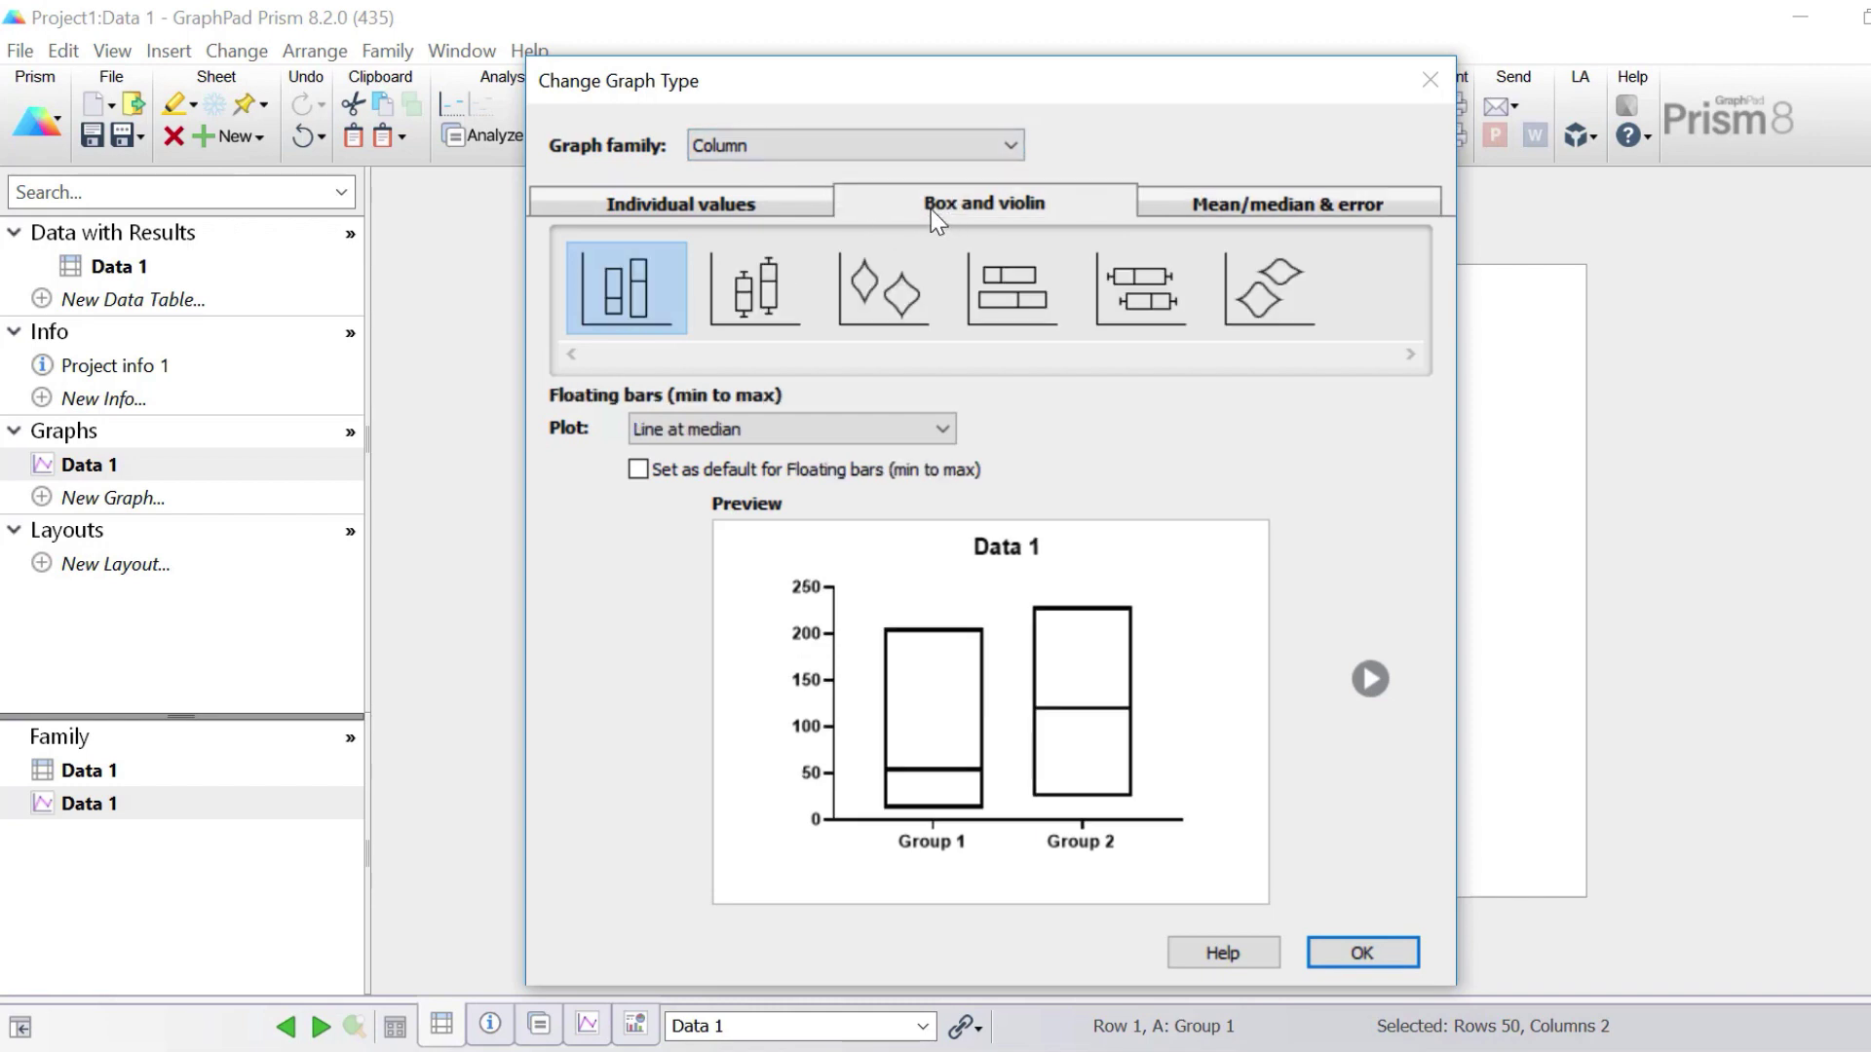
pyautogui.click(885, 294)
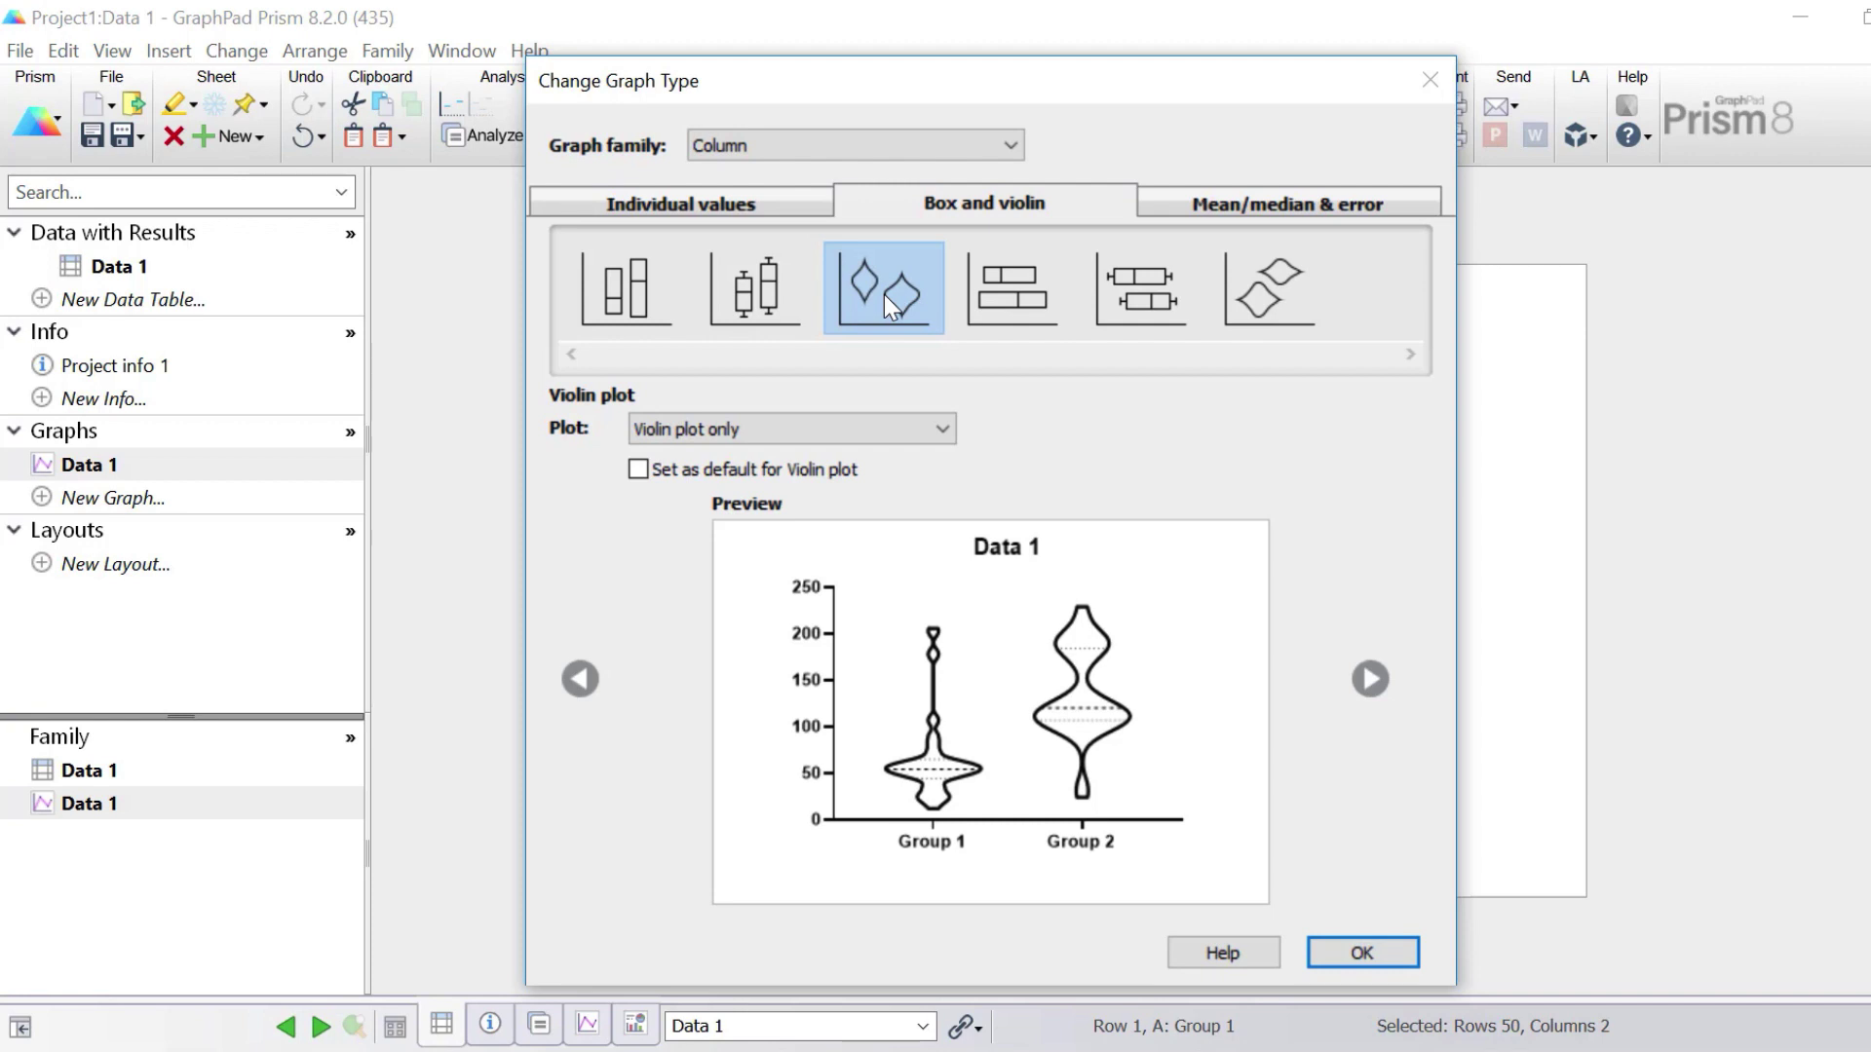
pyautogui.click(1259, 283)
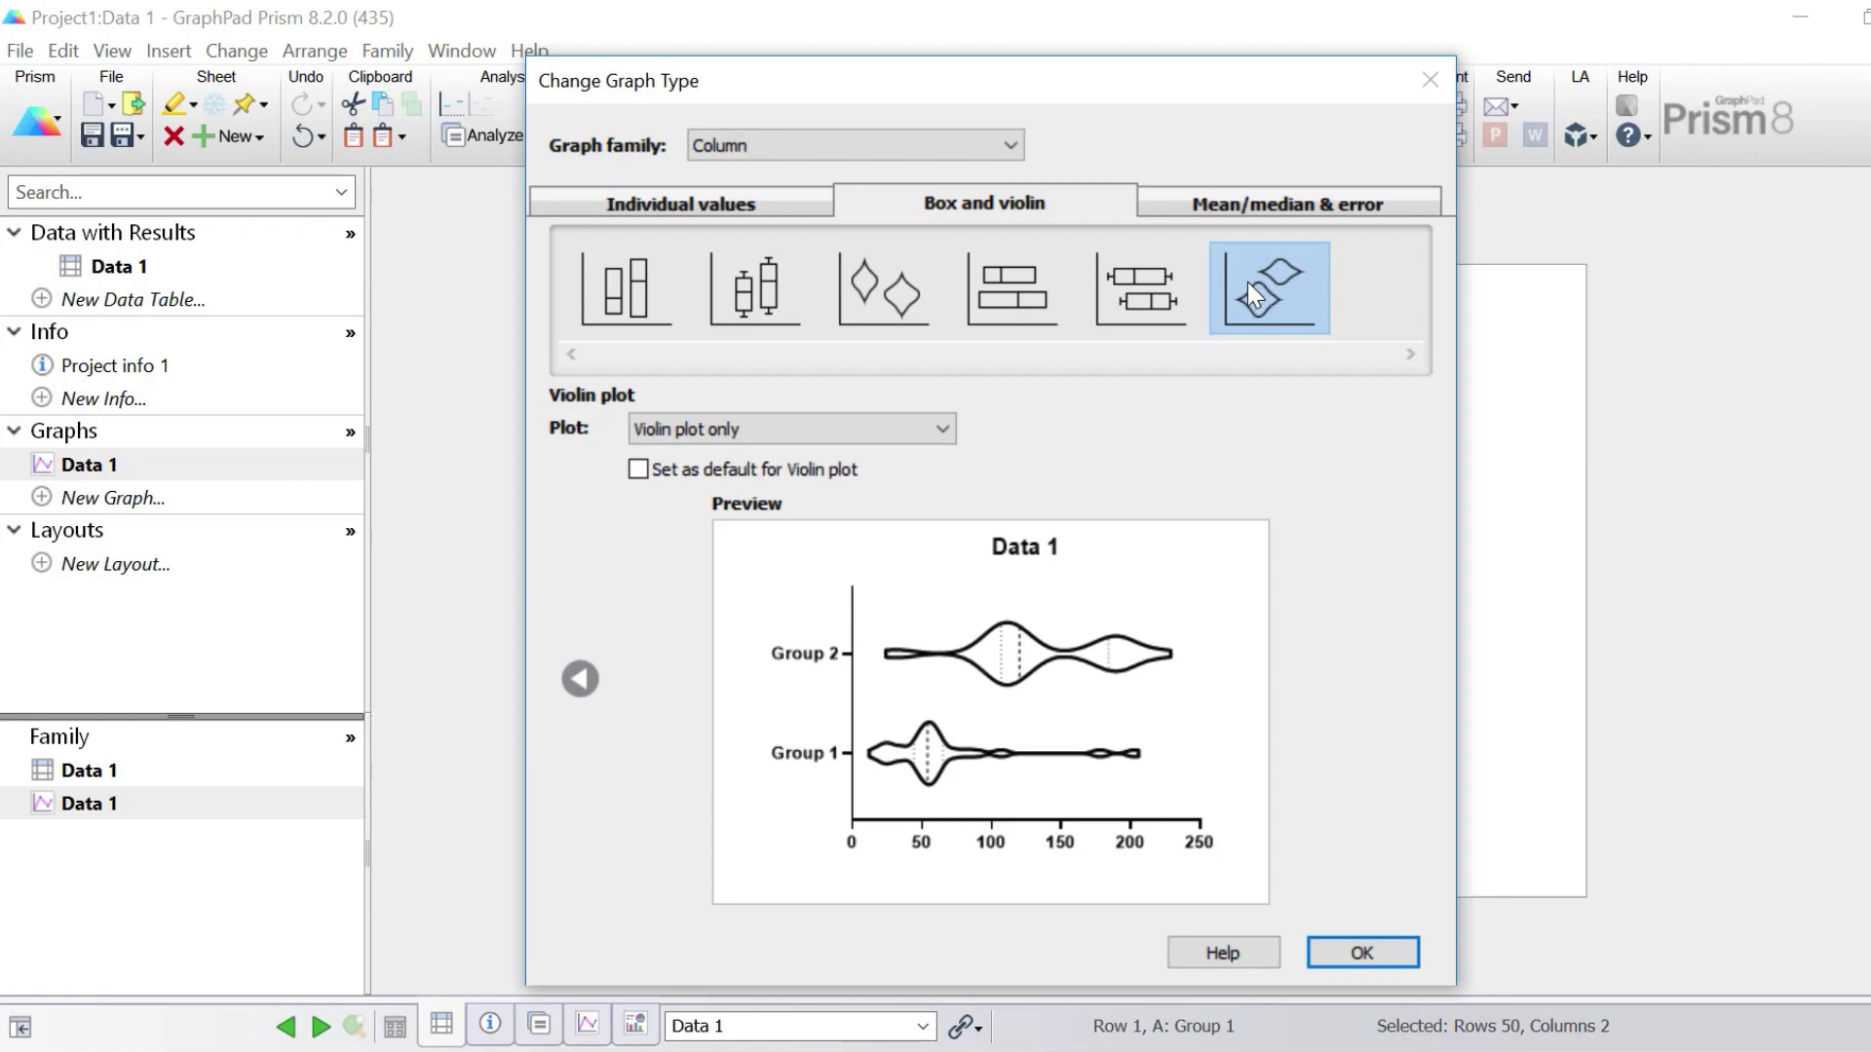
pyautogui.click(887, 281)
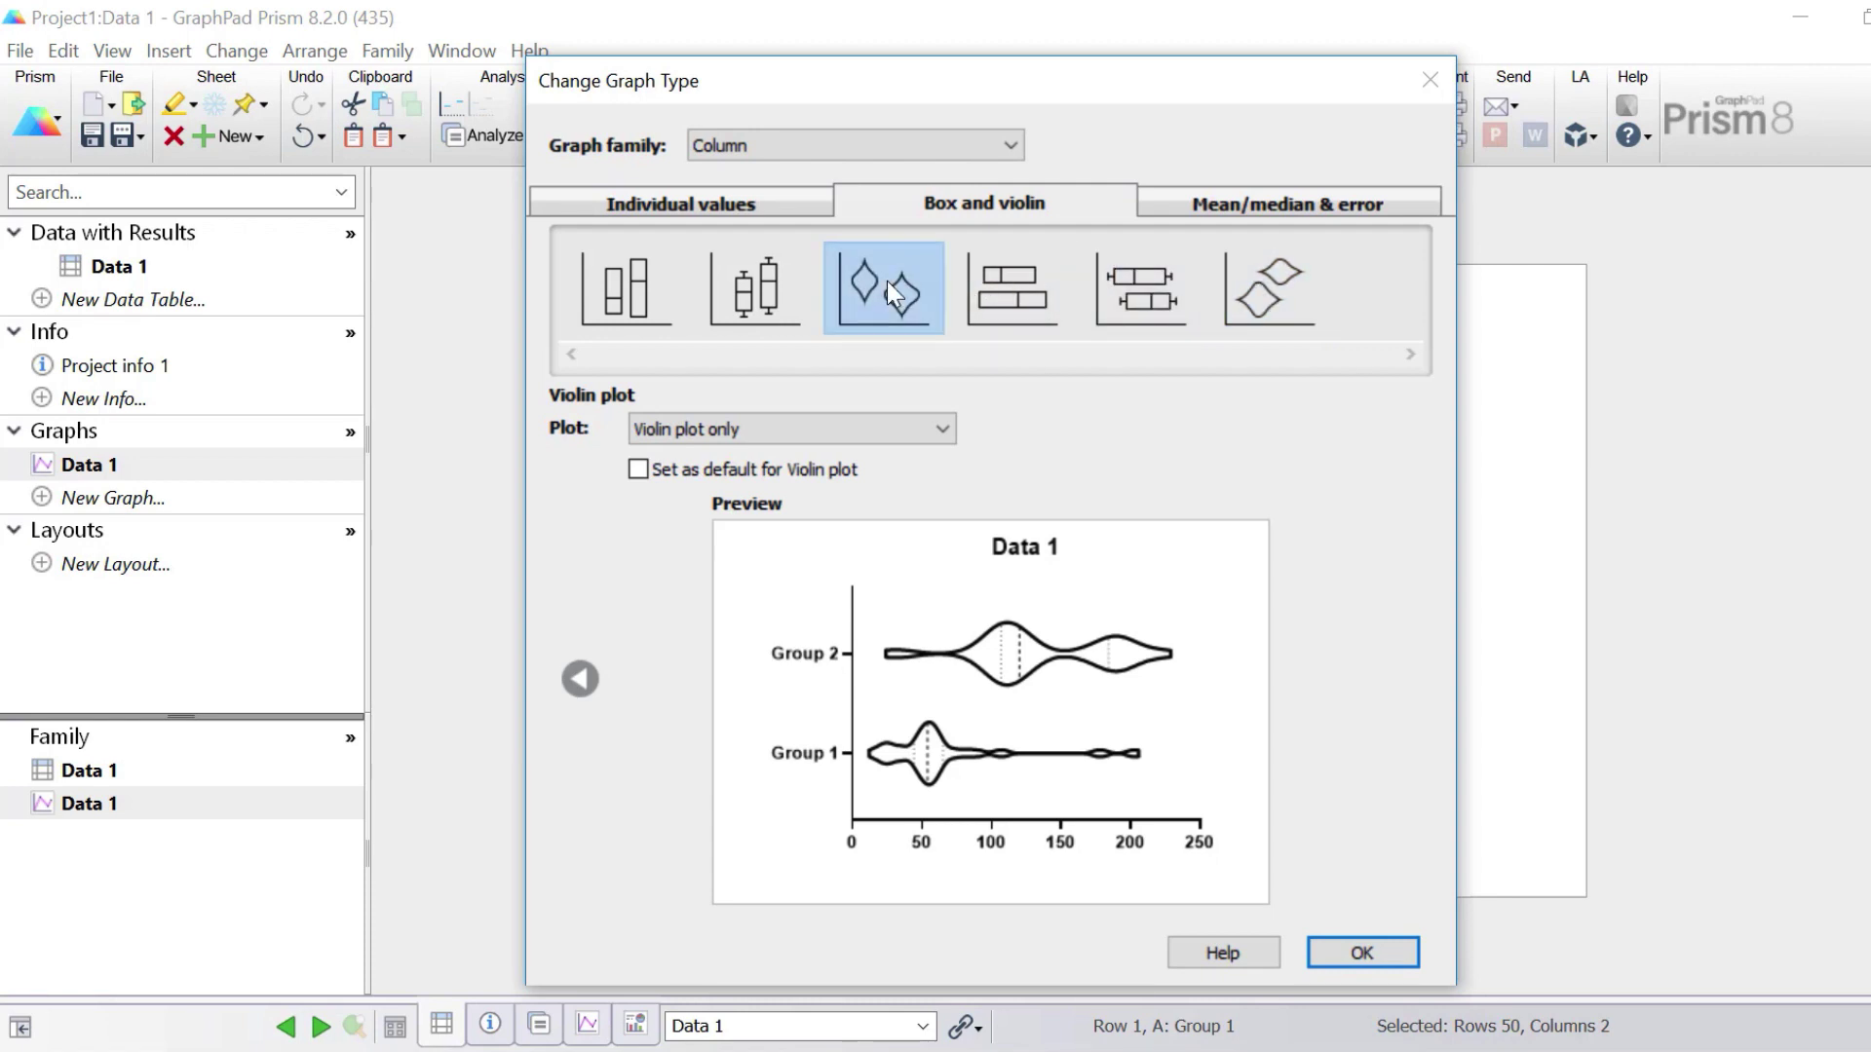
pyautogui.click(932, 436)
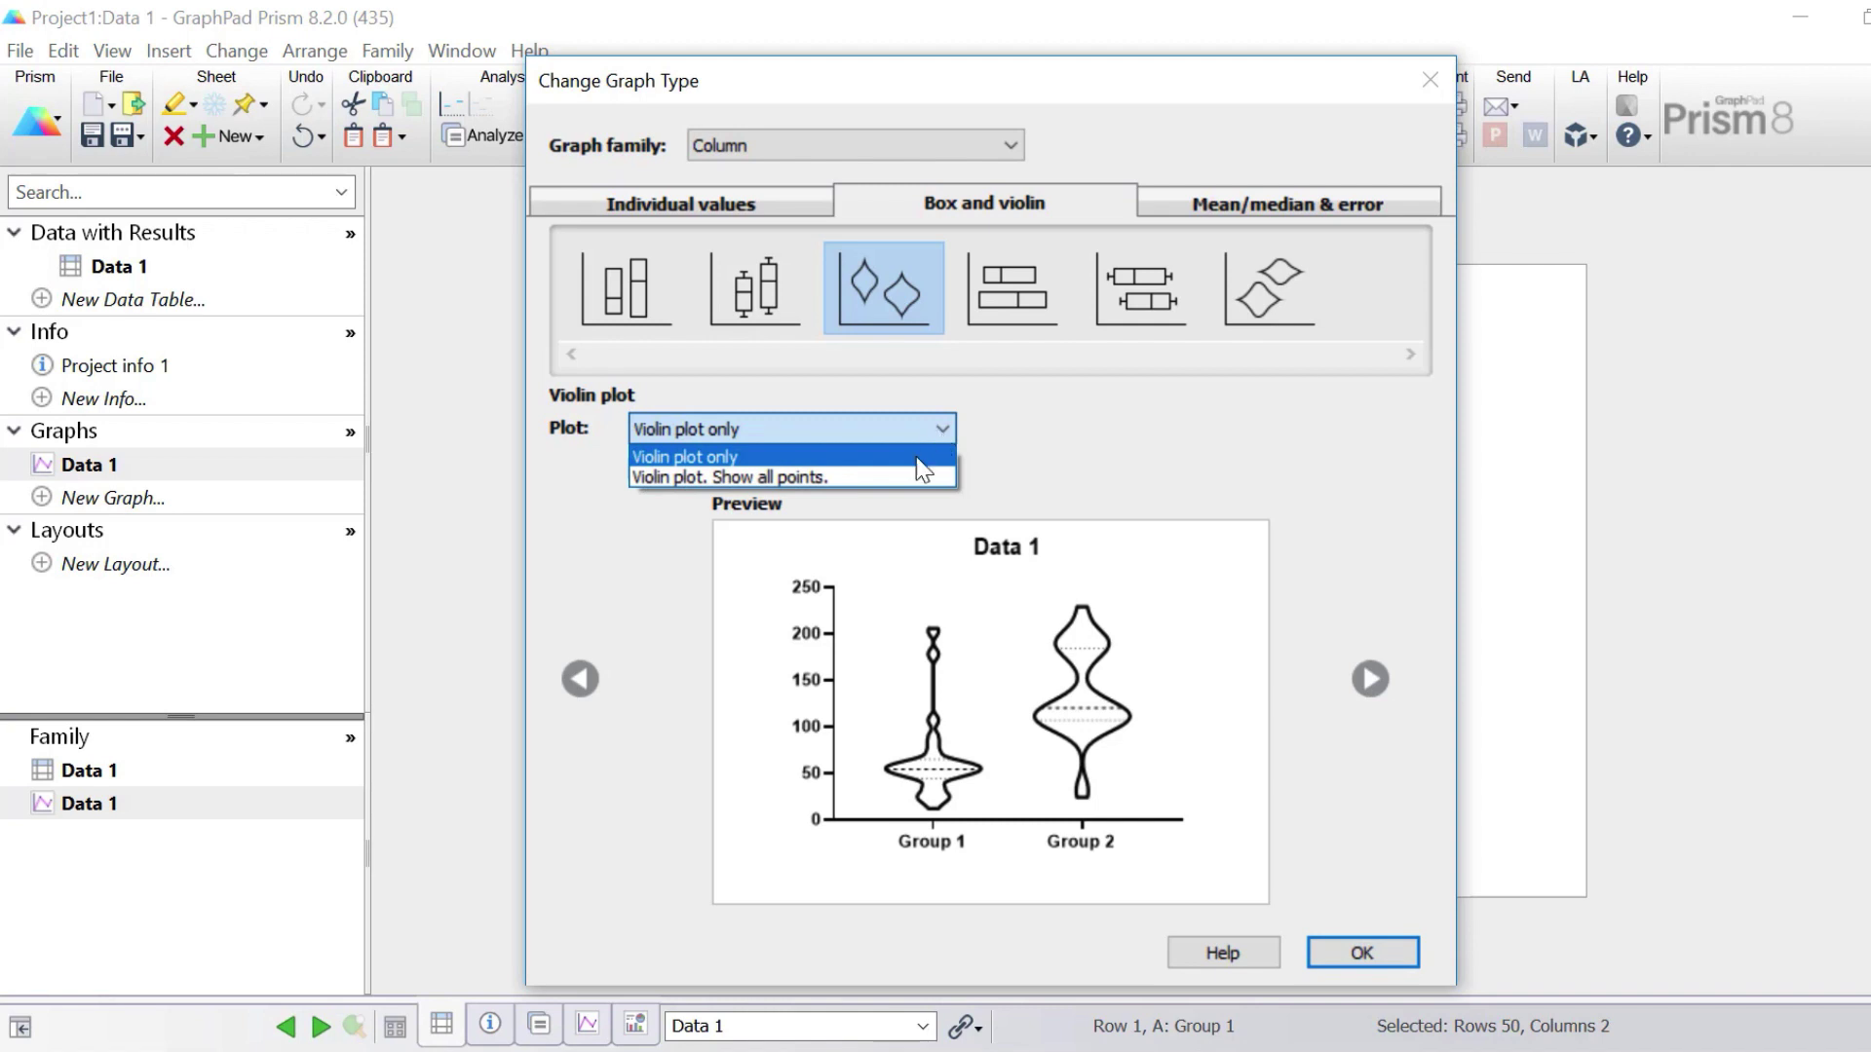
pyautogui.click(920, 477)
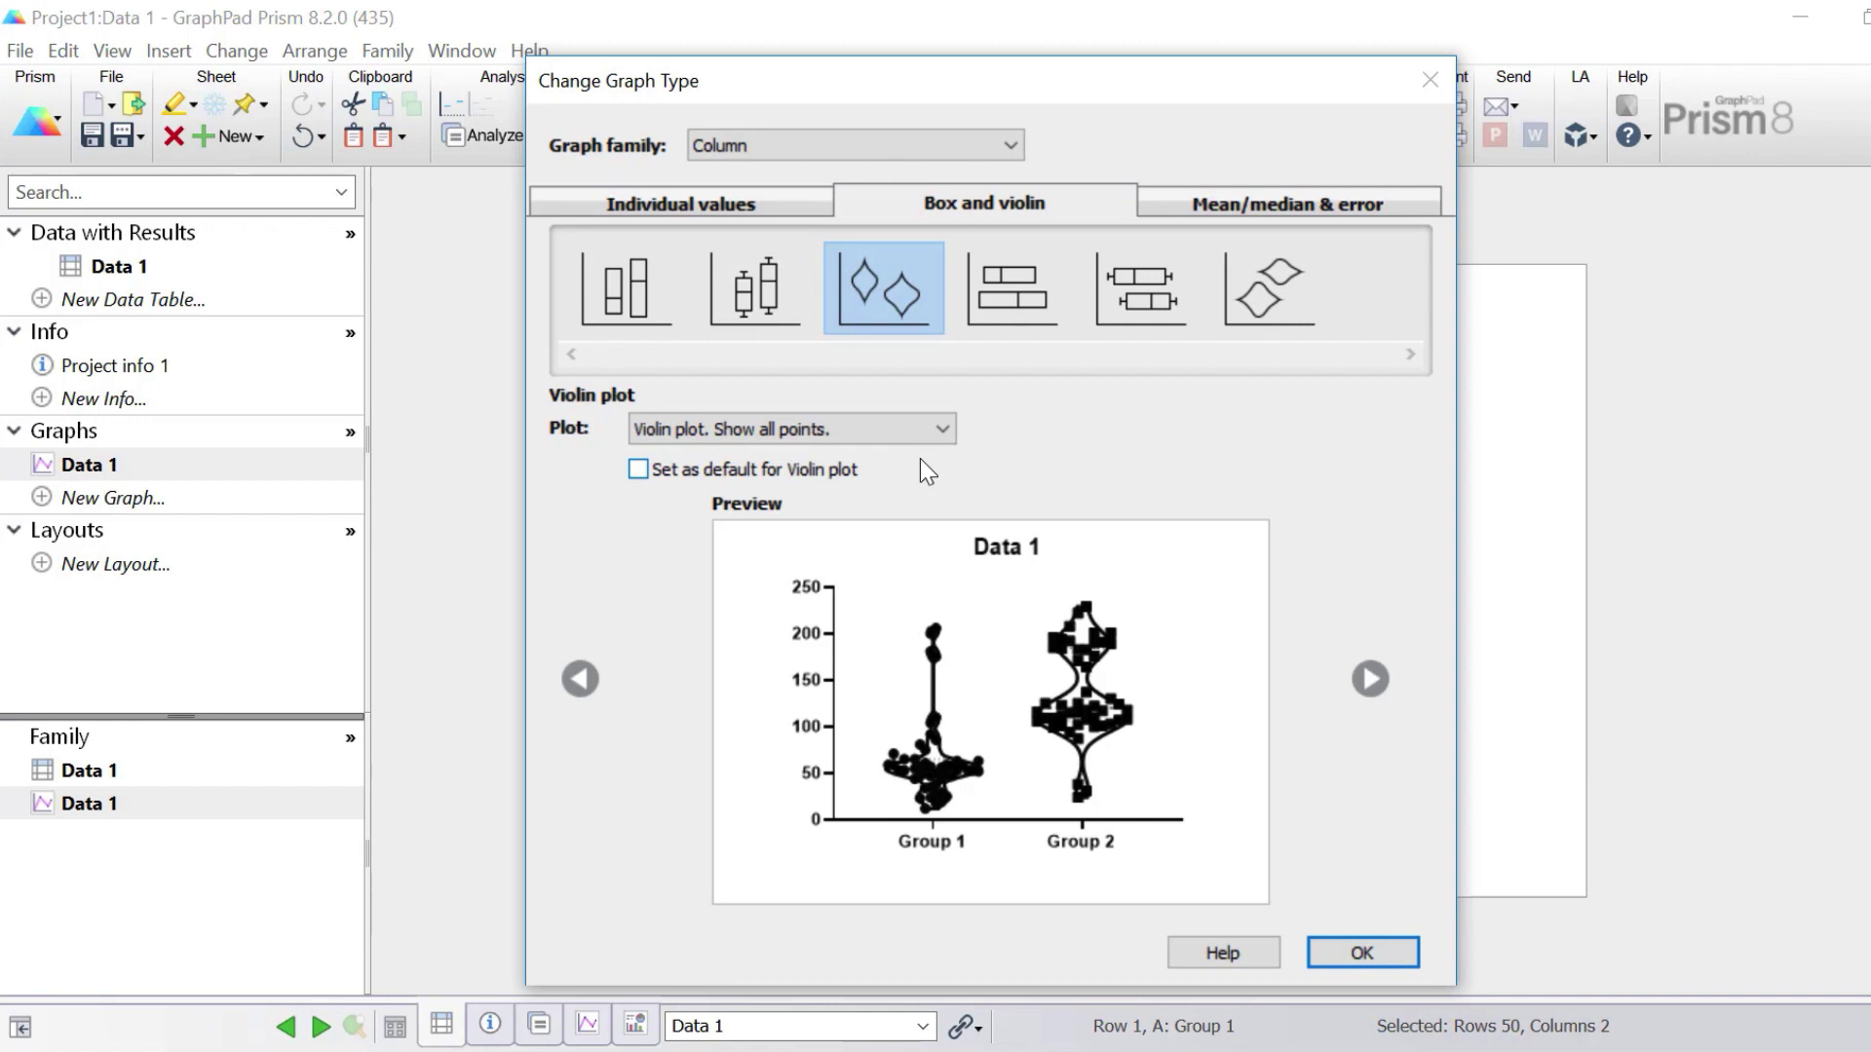
pyautogui.click(936, 426)
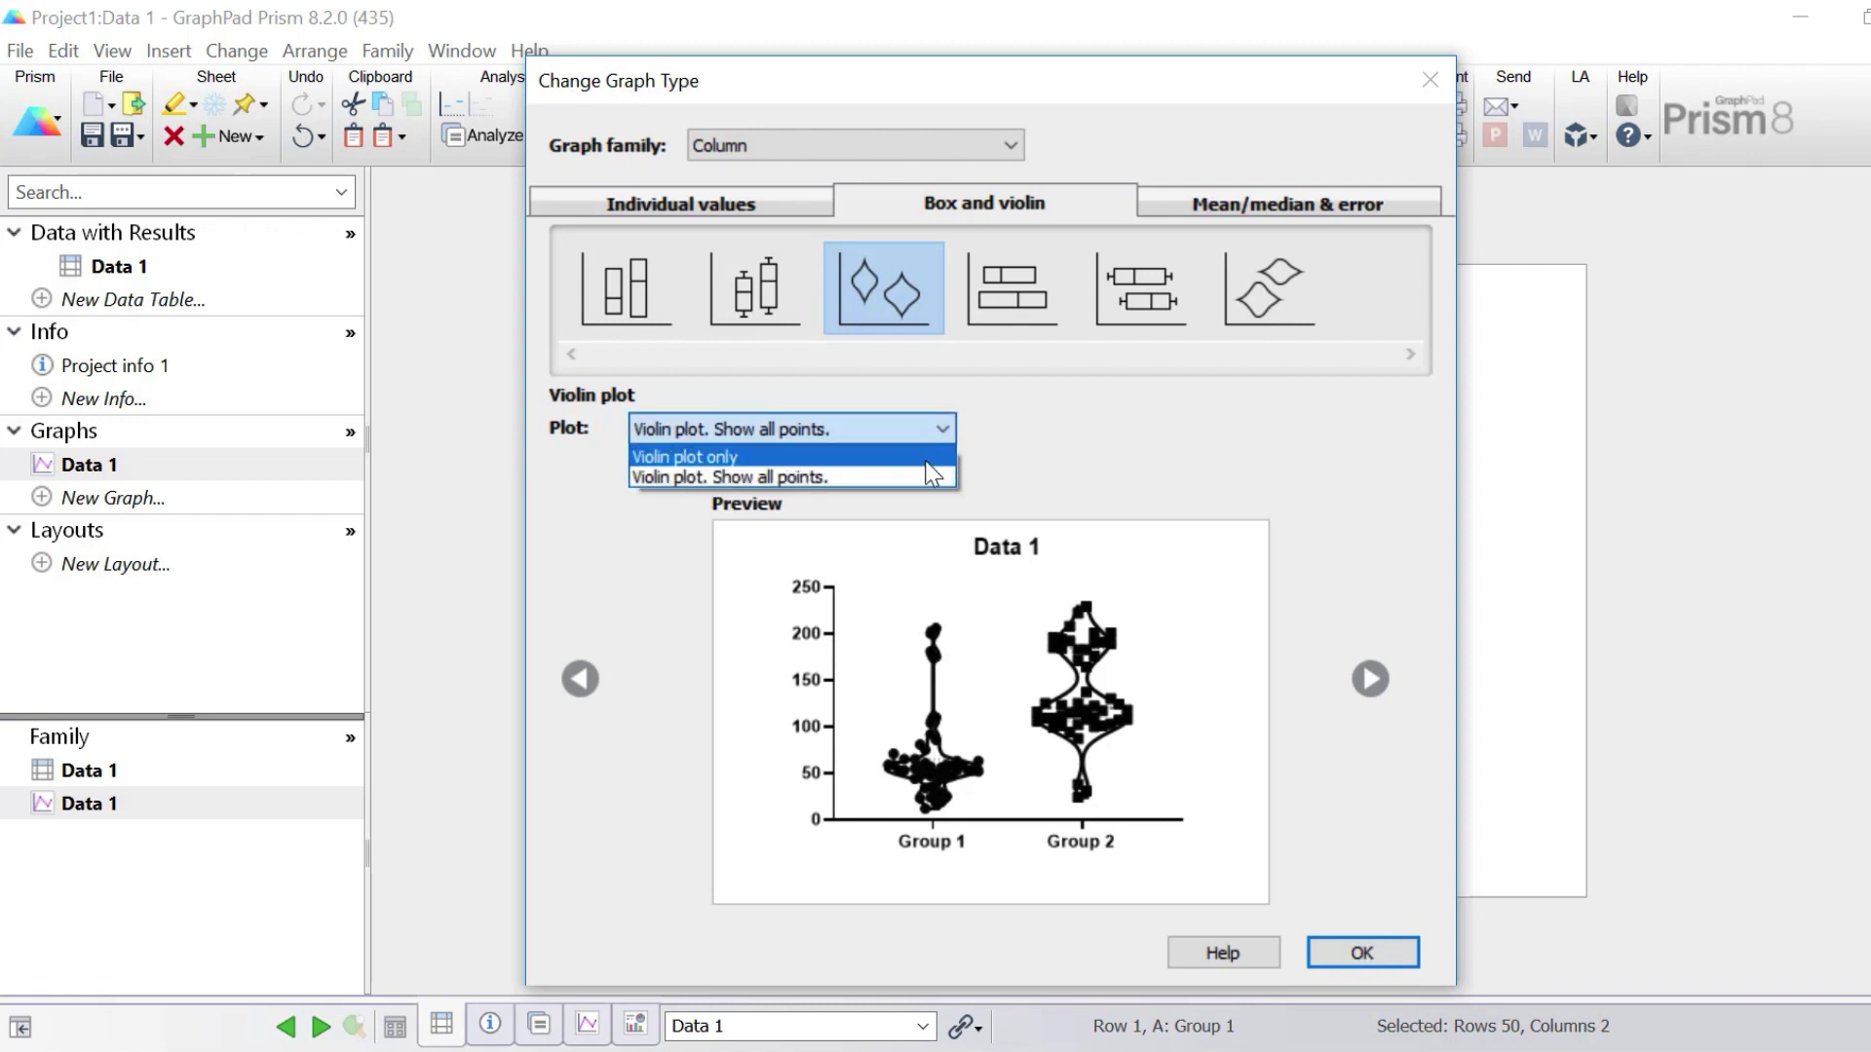
pyautogui.click(936, 458)
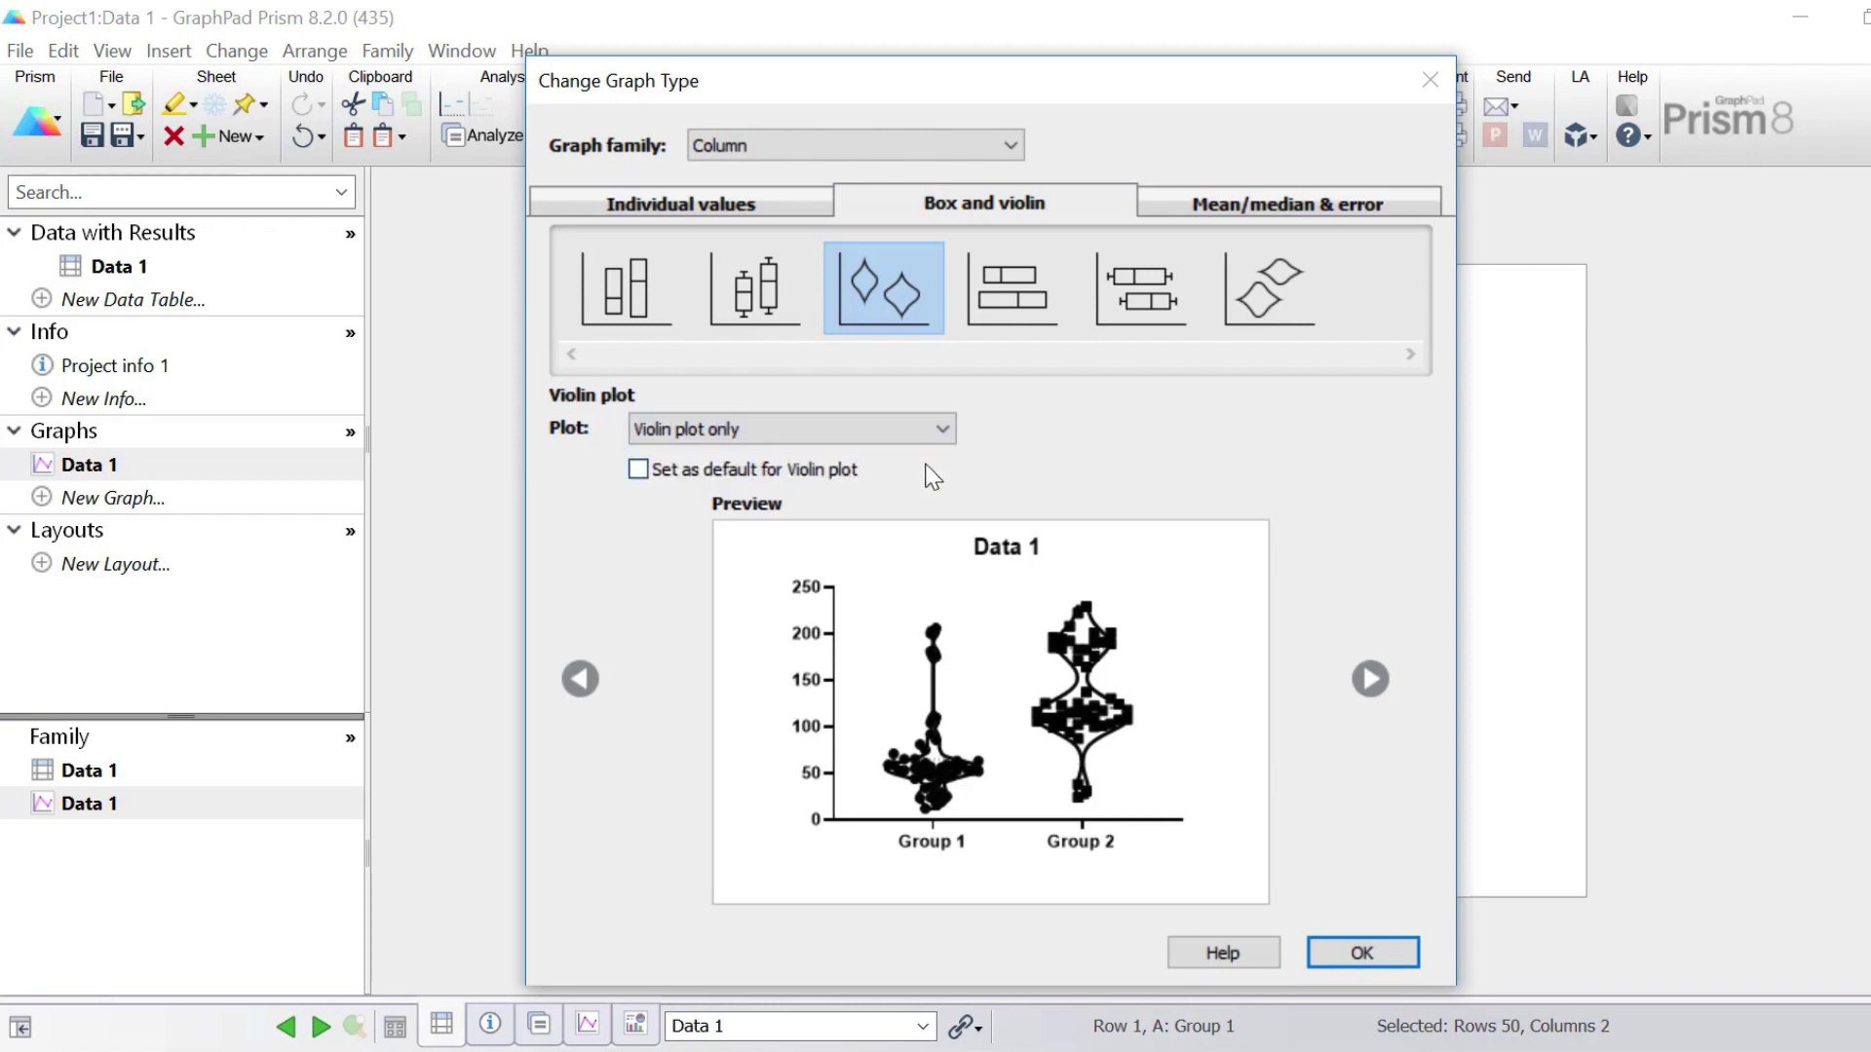
# Confirm the violin graph type and bring the Data 1 violin graph into view.
pyautogui.click(1363, 954)
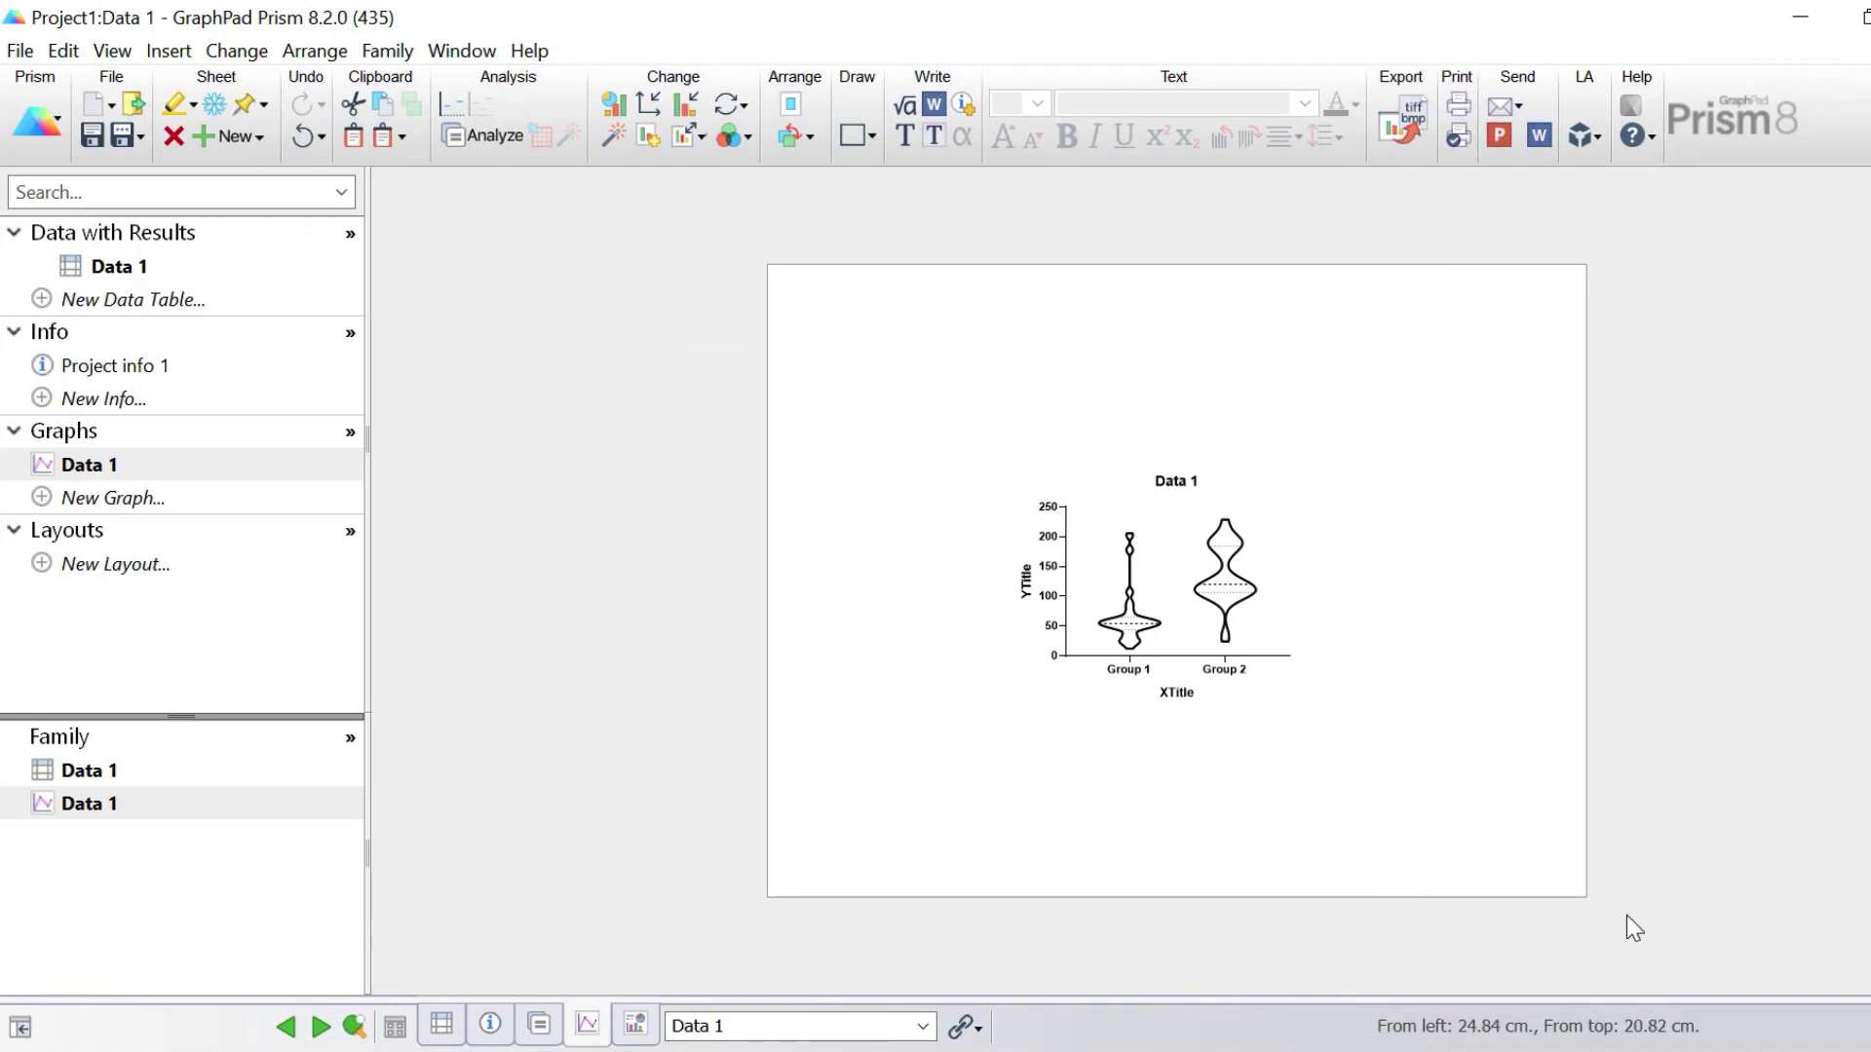
pyautogui.scroll(3, 1805, 911)
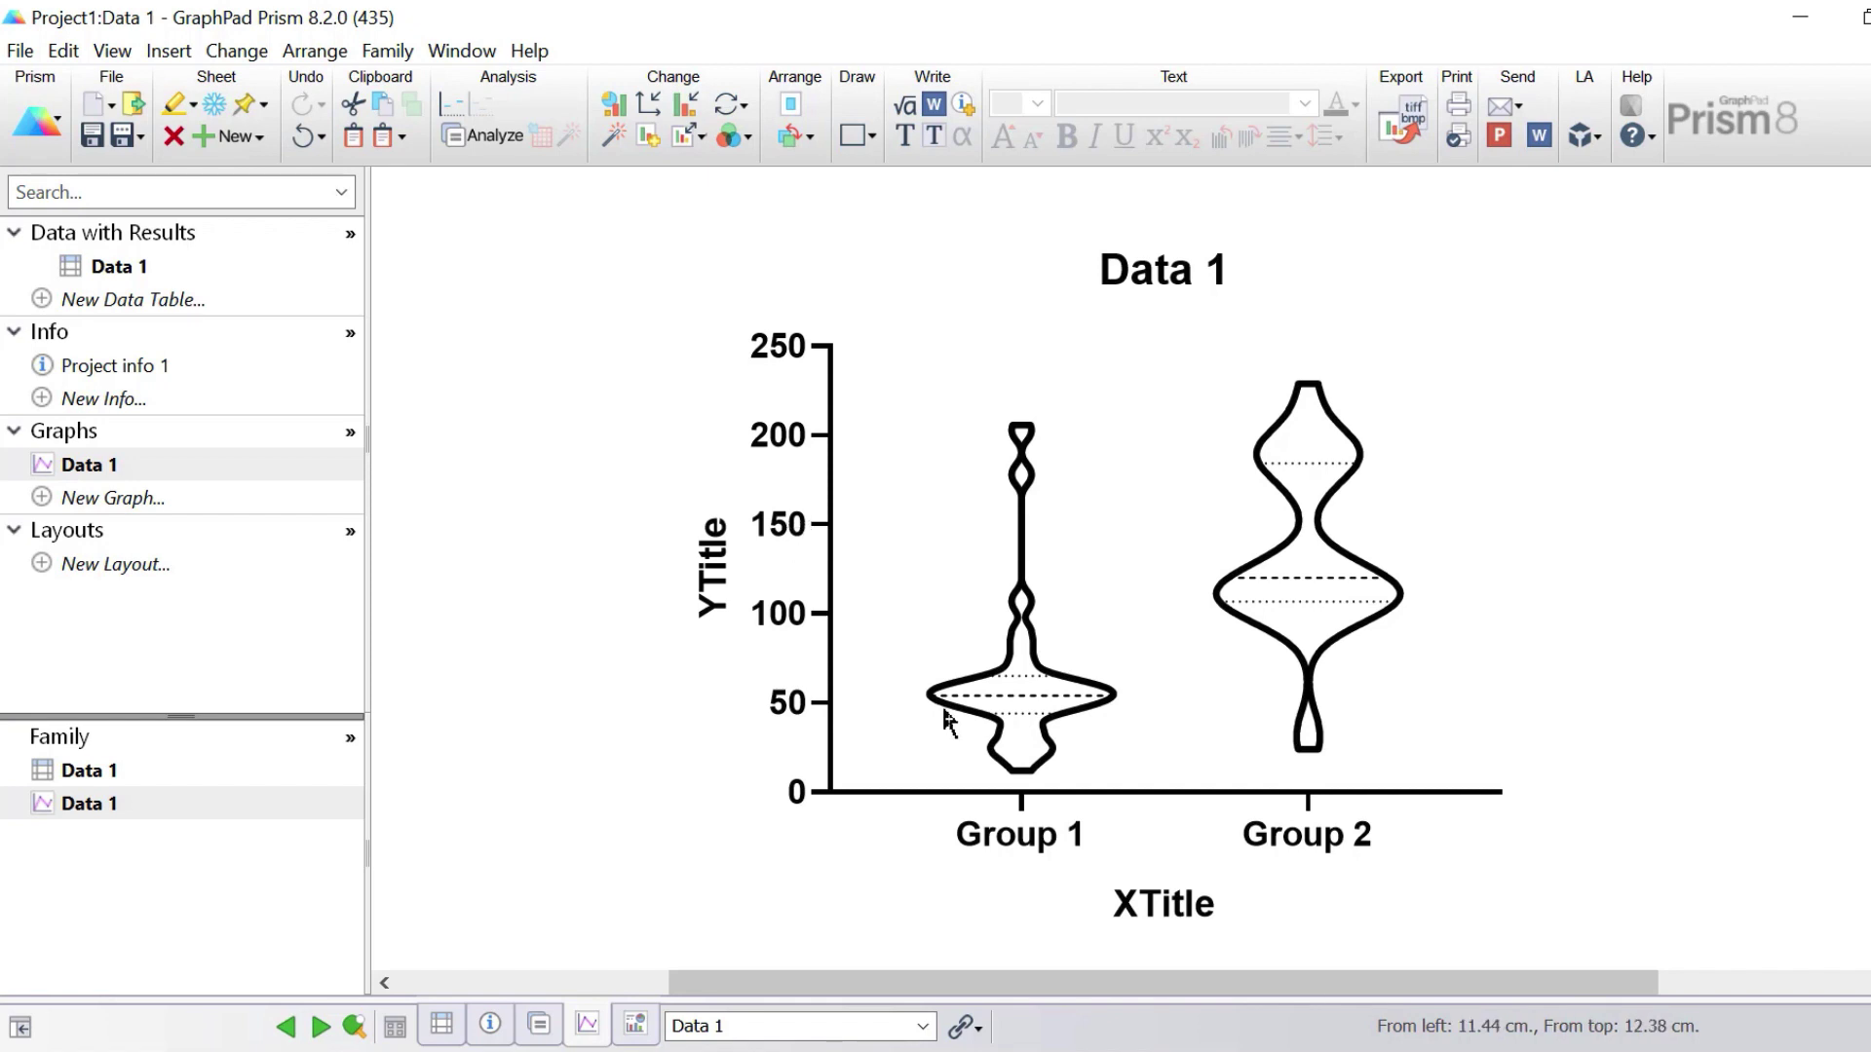
pyautogui.moveTo(961, 711)
pyautogui.moveTo(1082, 738)
pyautogui.moveTo(1109, 983); pyautogui.dragTo(840, 990)
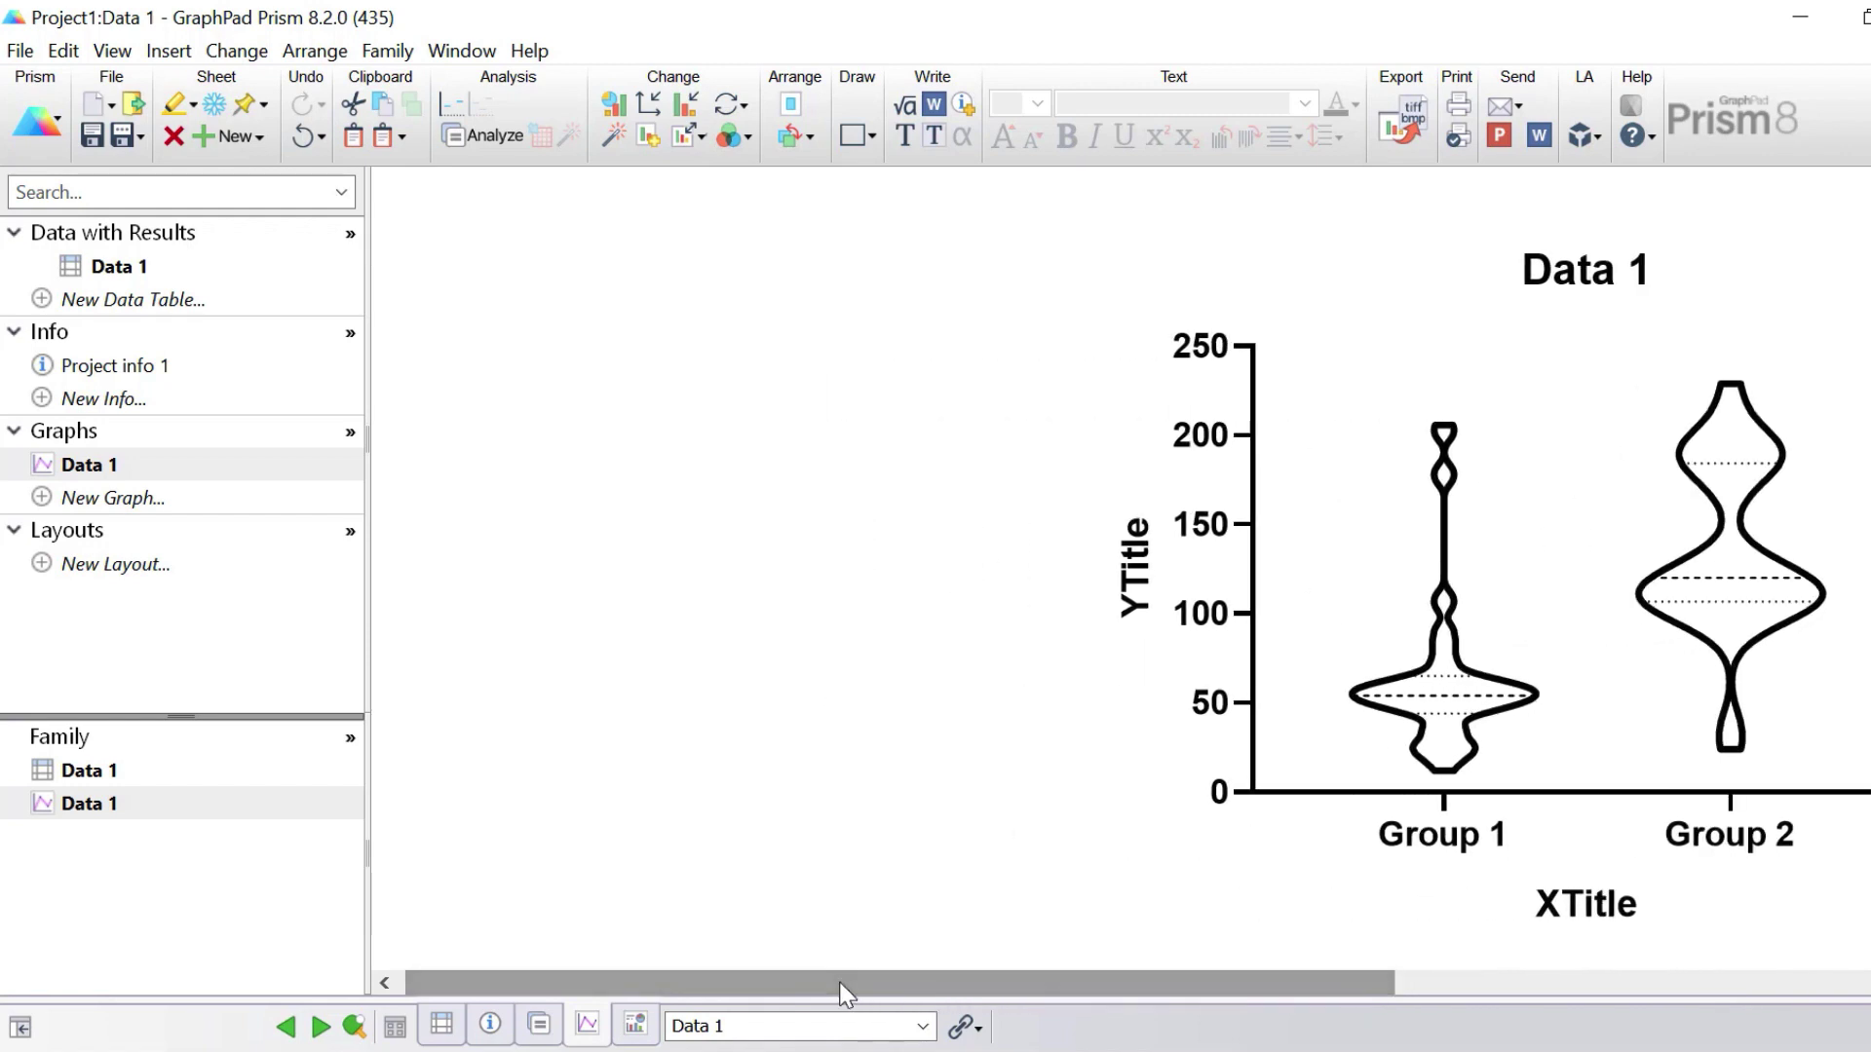
pyautogui.click(674, 102)
# Move the Format Graph dialog aside and keep Group 1 as violin plot only.
pyautogui.moveTo(703, 90); pyautogui.dragTo(458, 56)
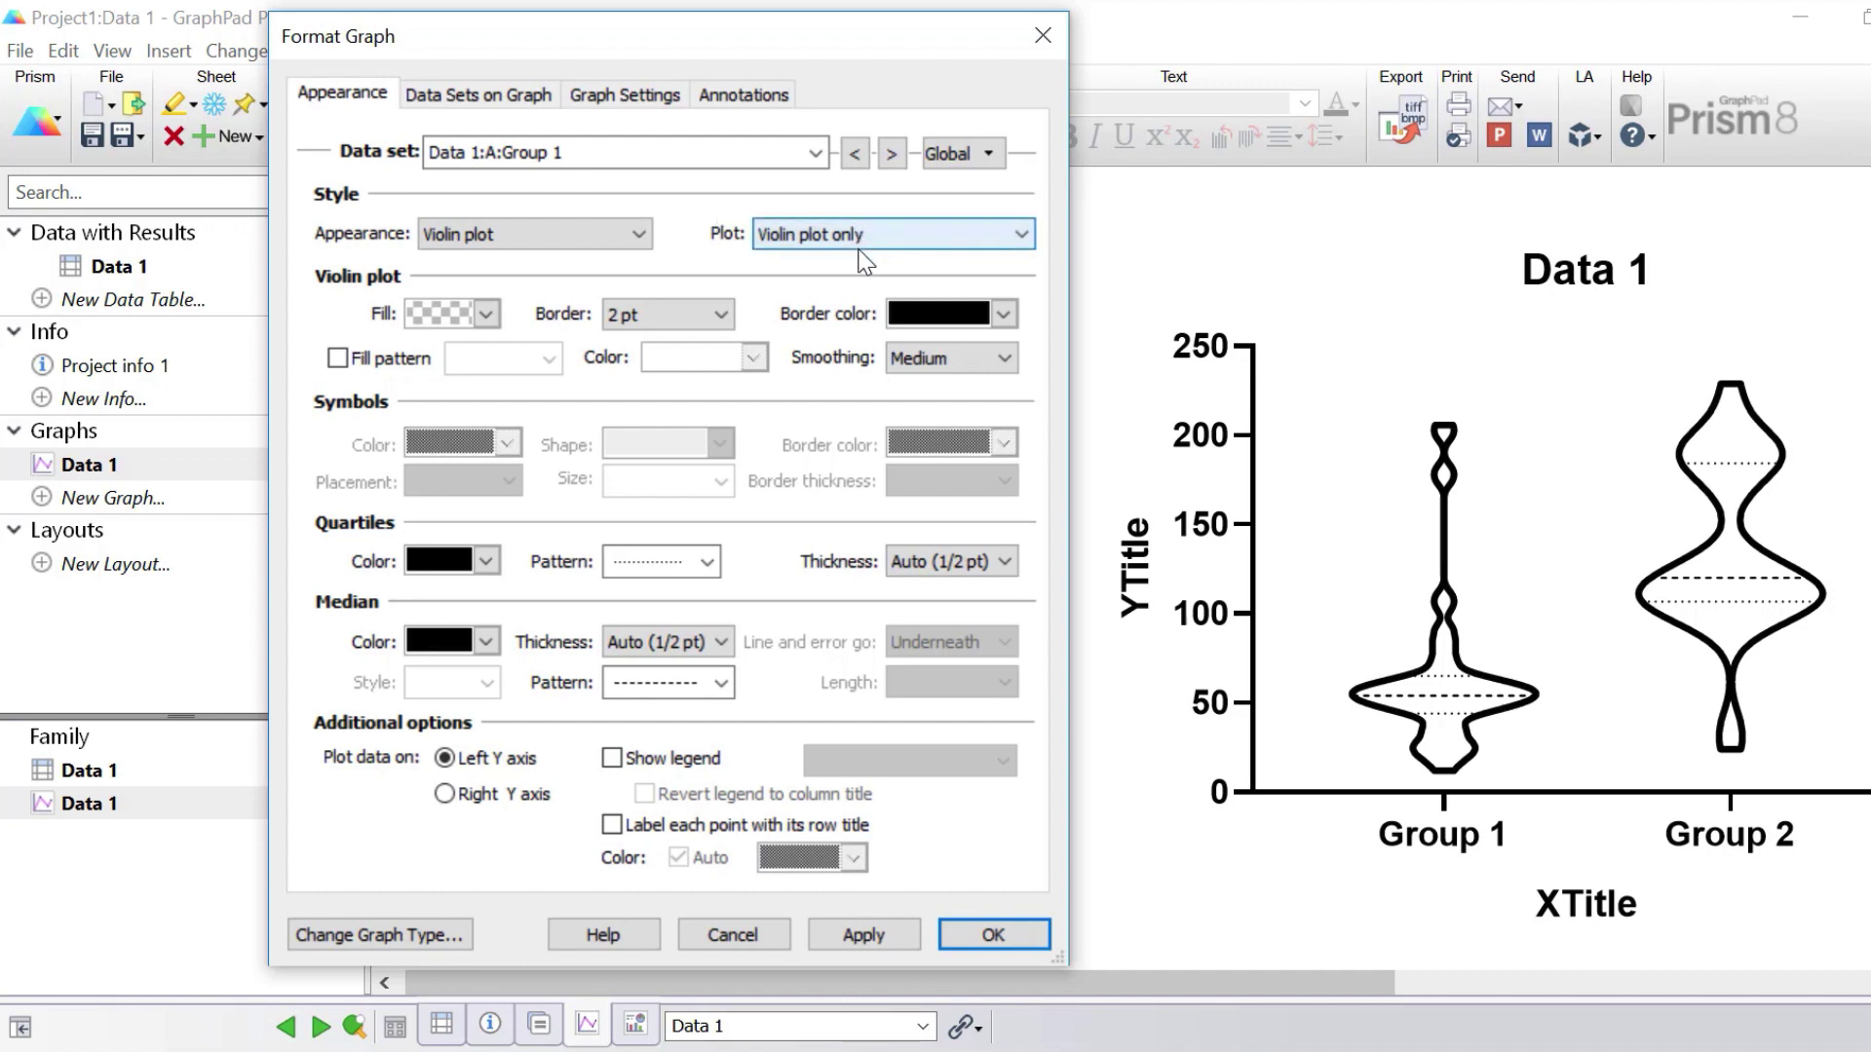
pyautogui.click(1022, 235)
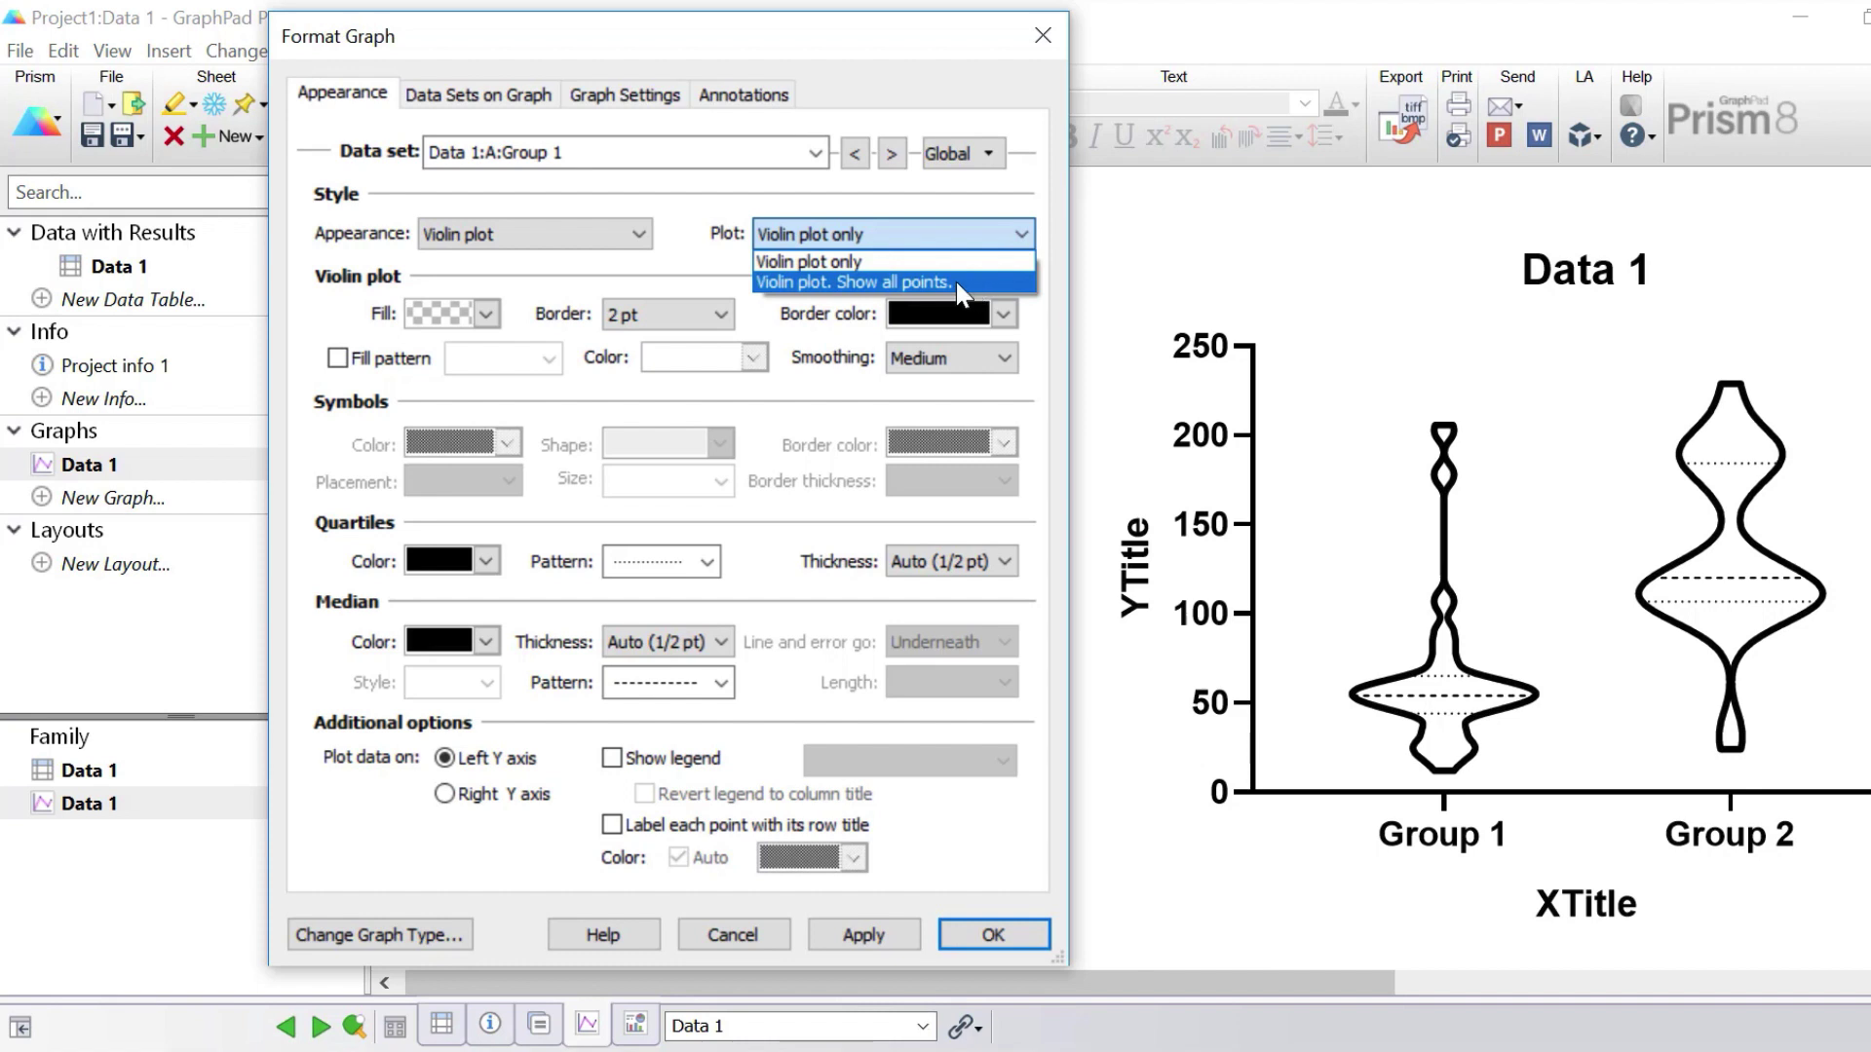
pyautogui.click(676, 240)
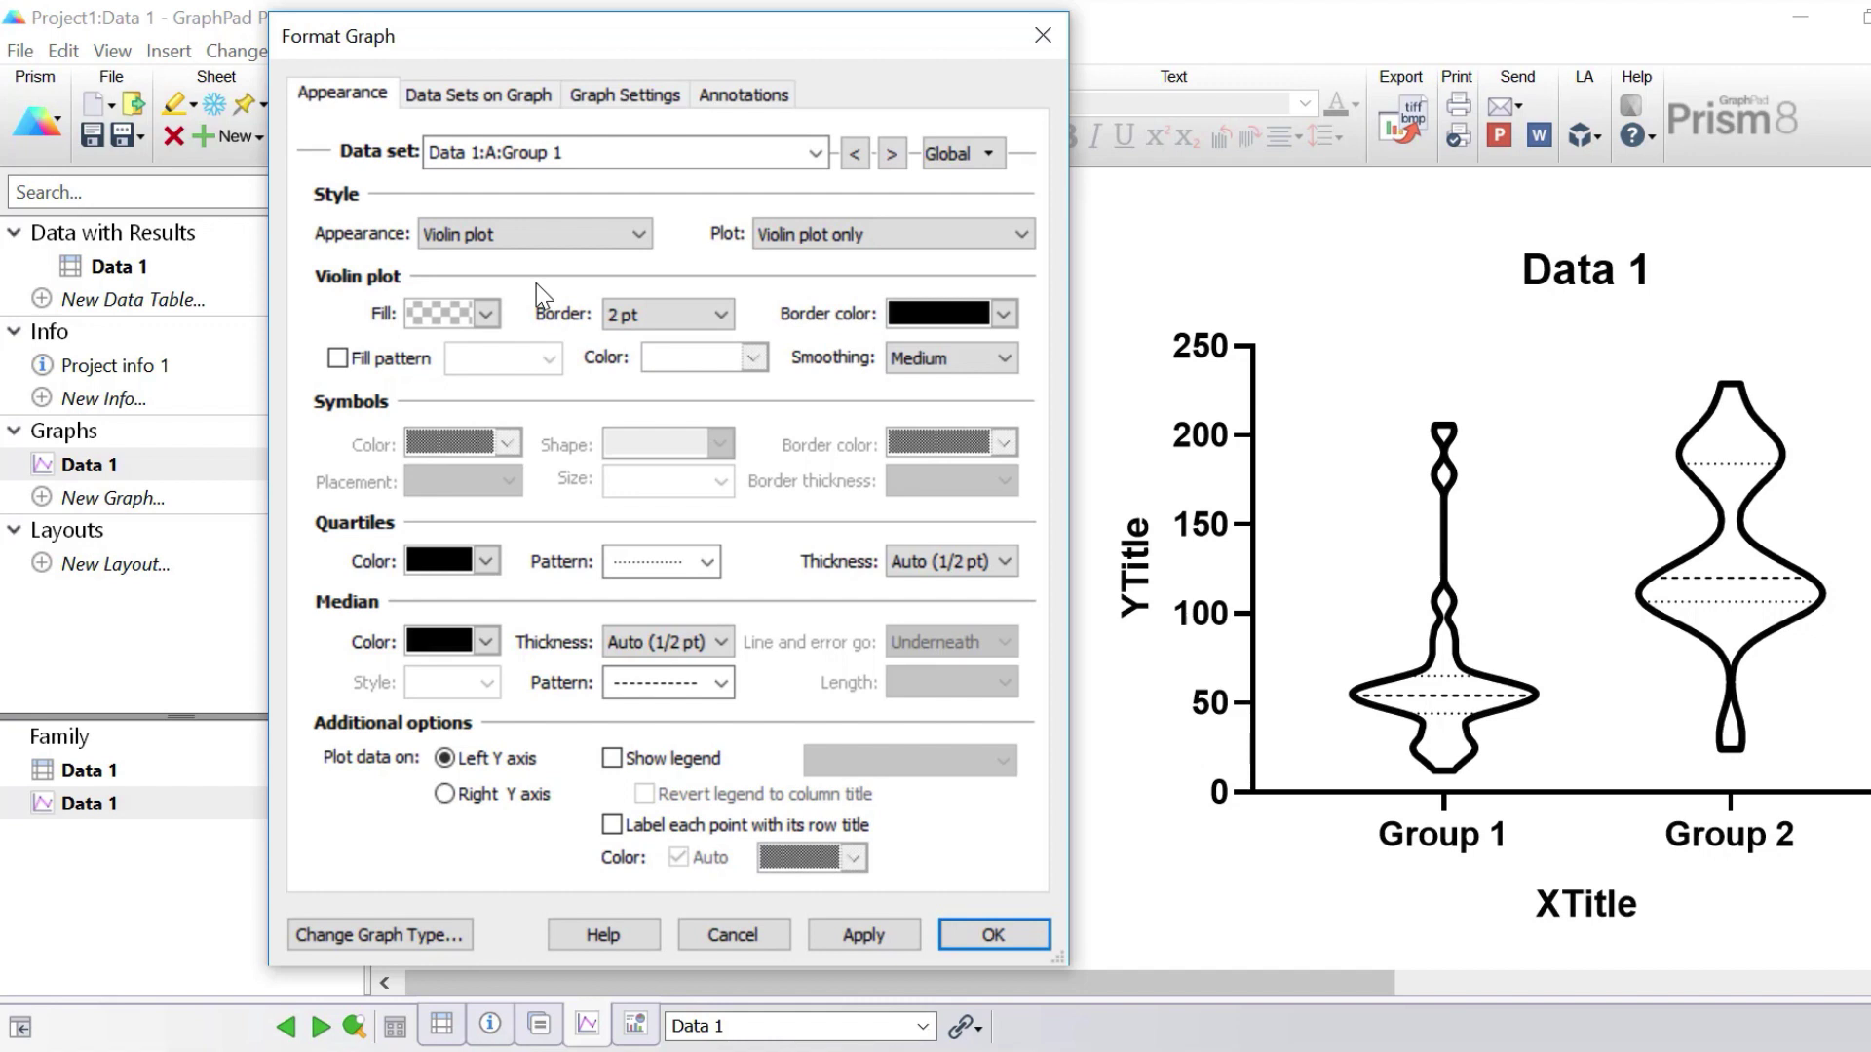
# Give the Group 1 violin a 1 pt border and a light lilac fill.
pyautogui.click(668, 319)
pyautogui.click(670, 411)
pyautogui.click(886, 934)
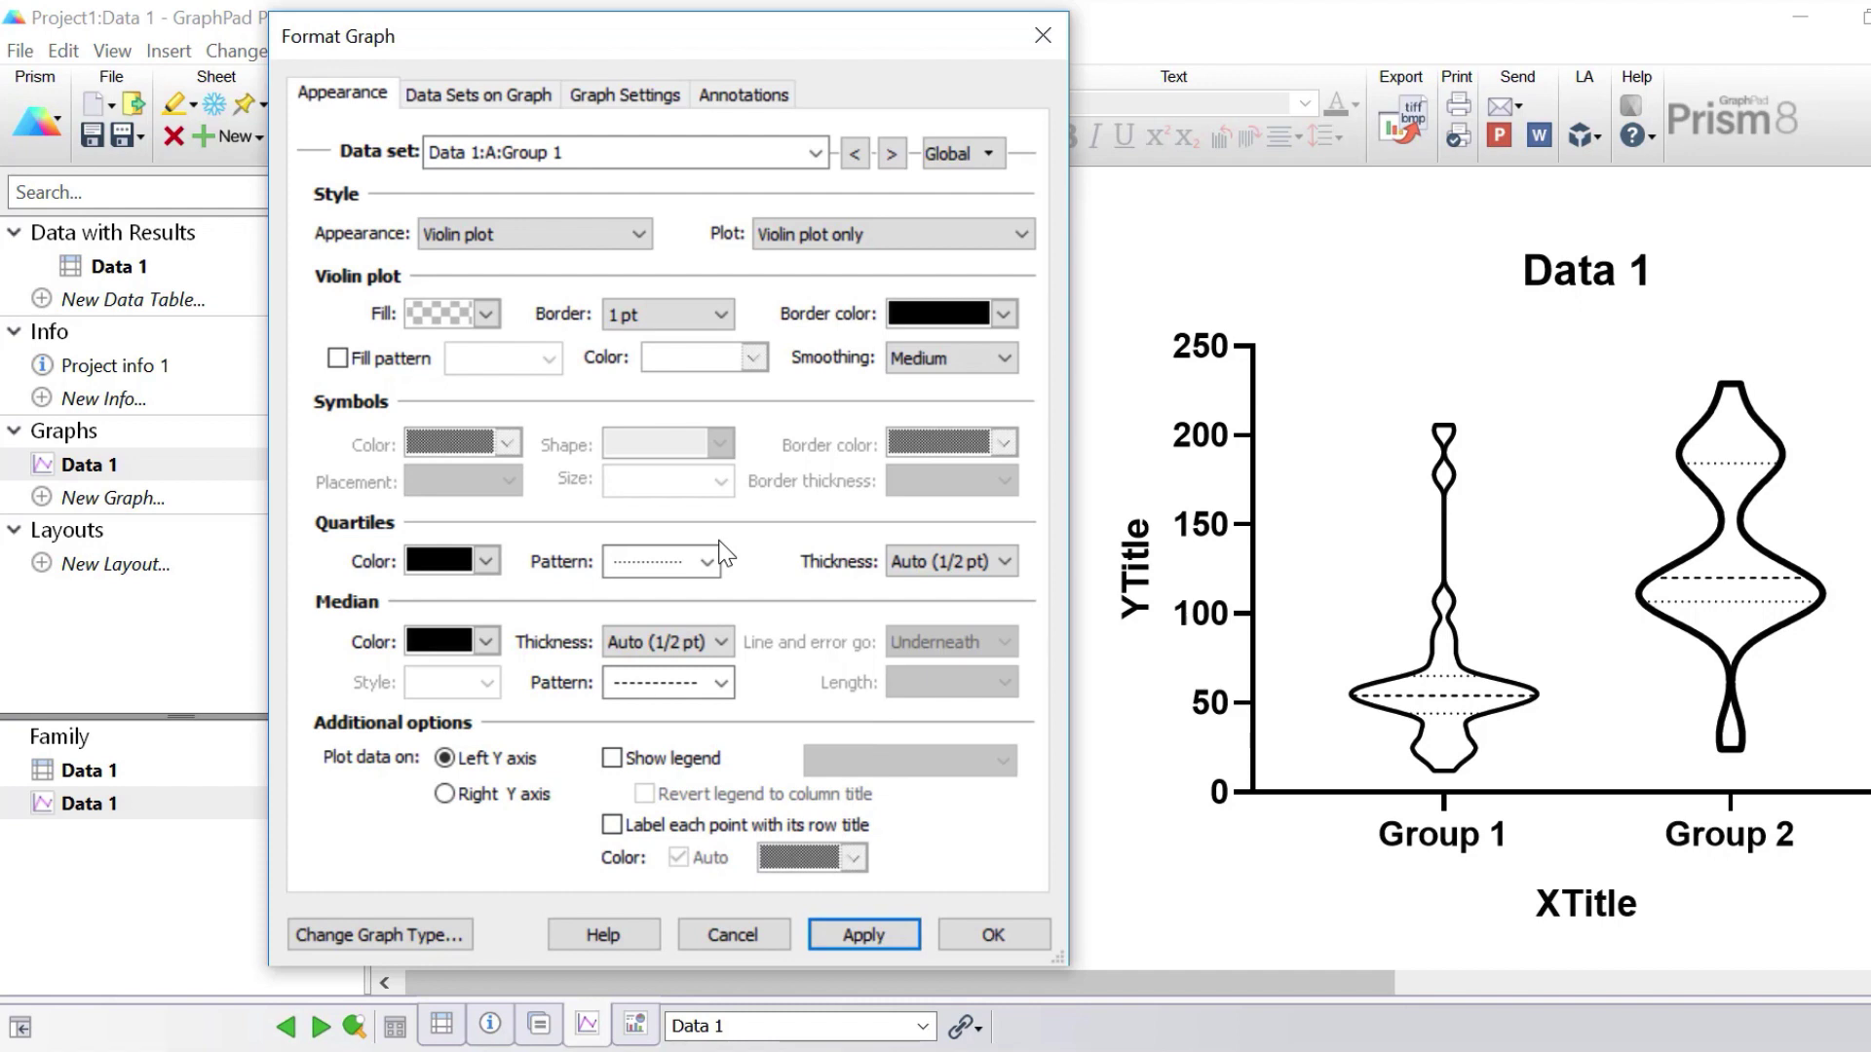
pyautogui.click(485, 313)
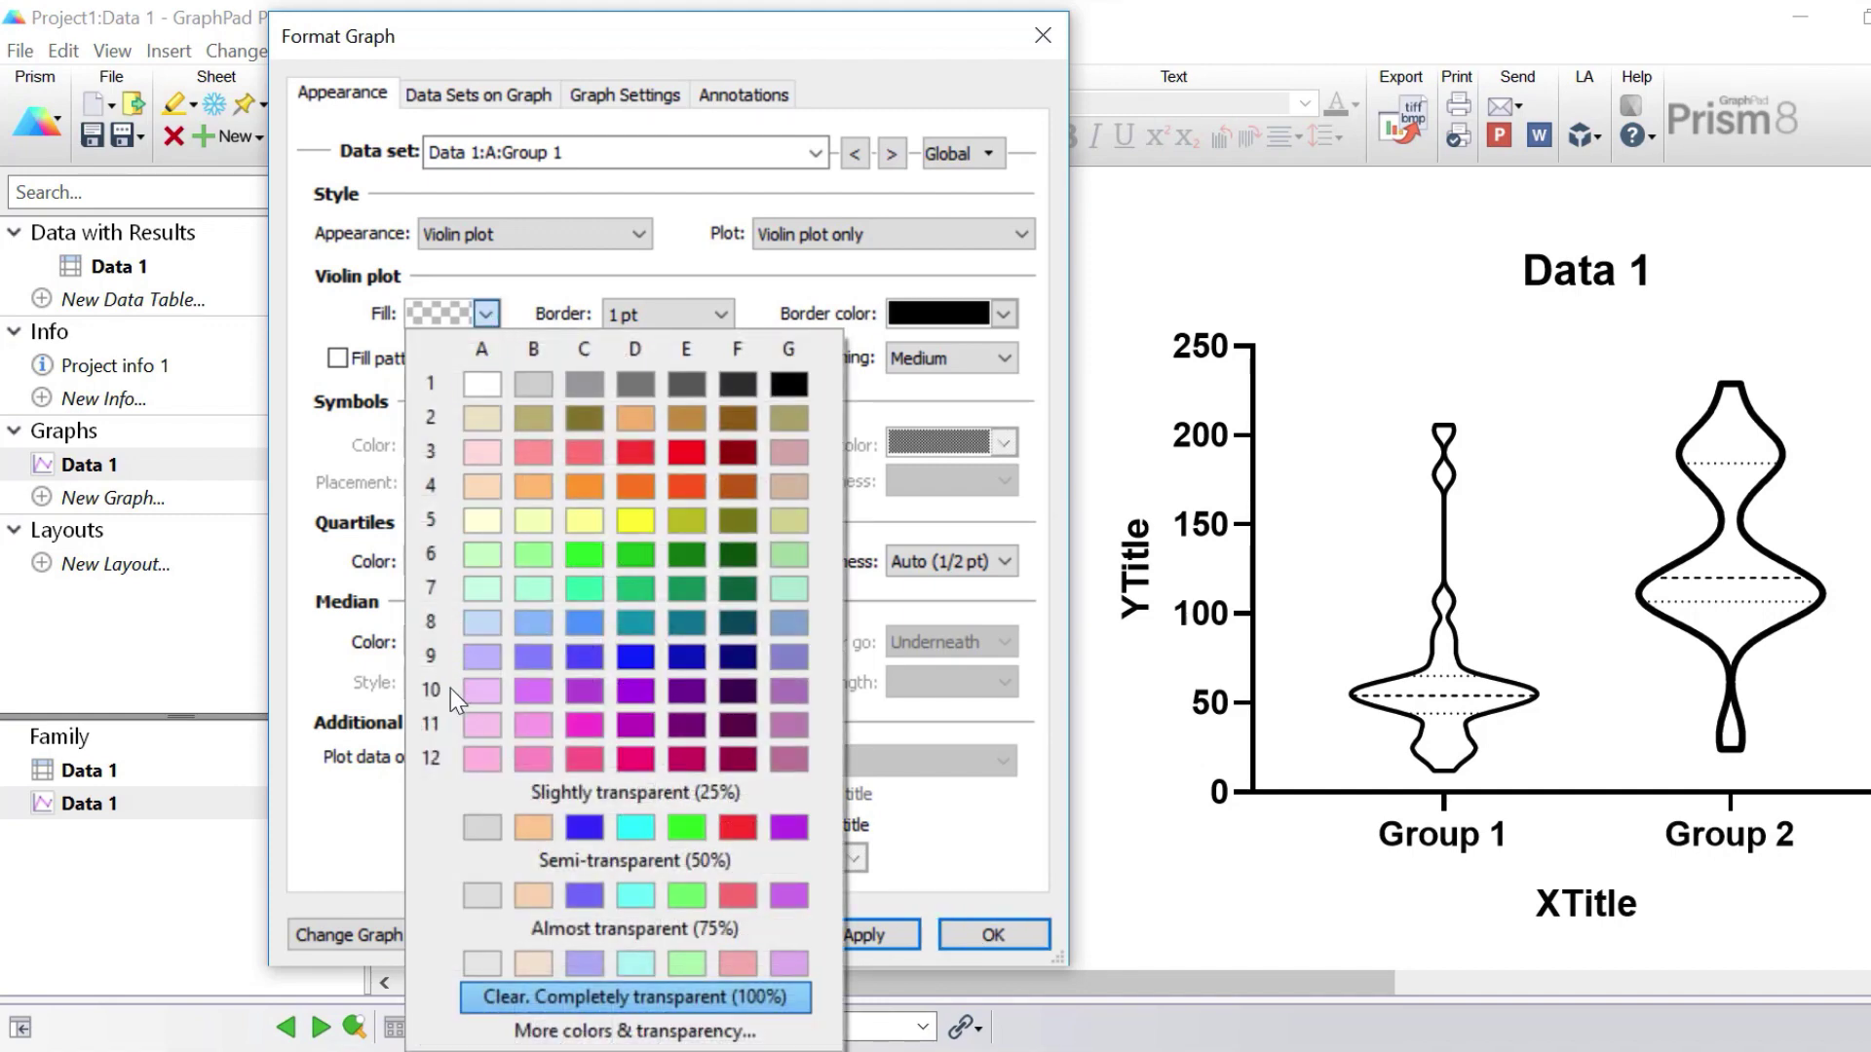
pyautogui.click(477, 694)
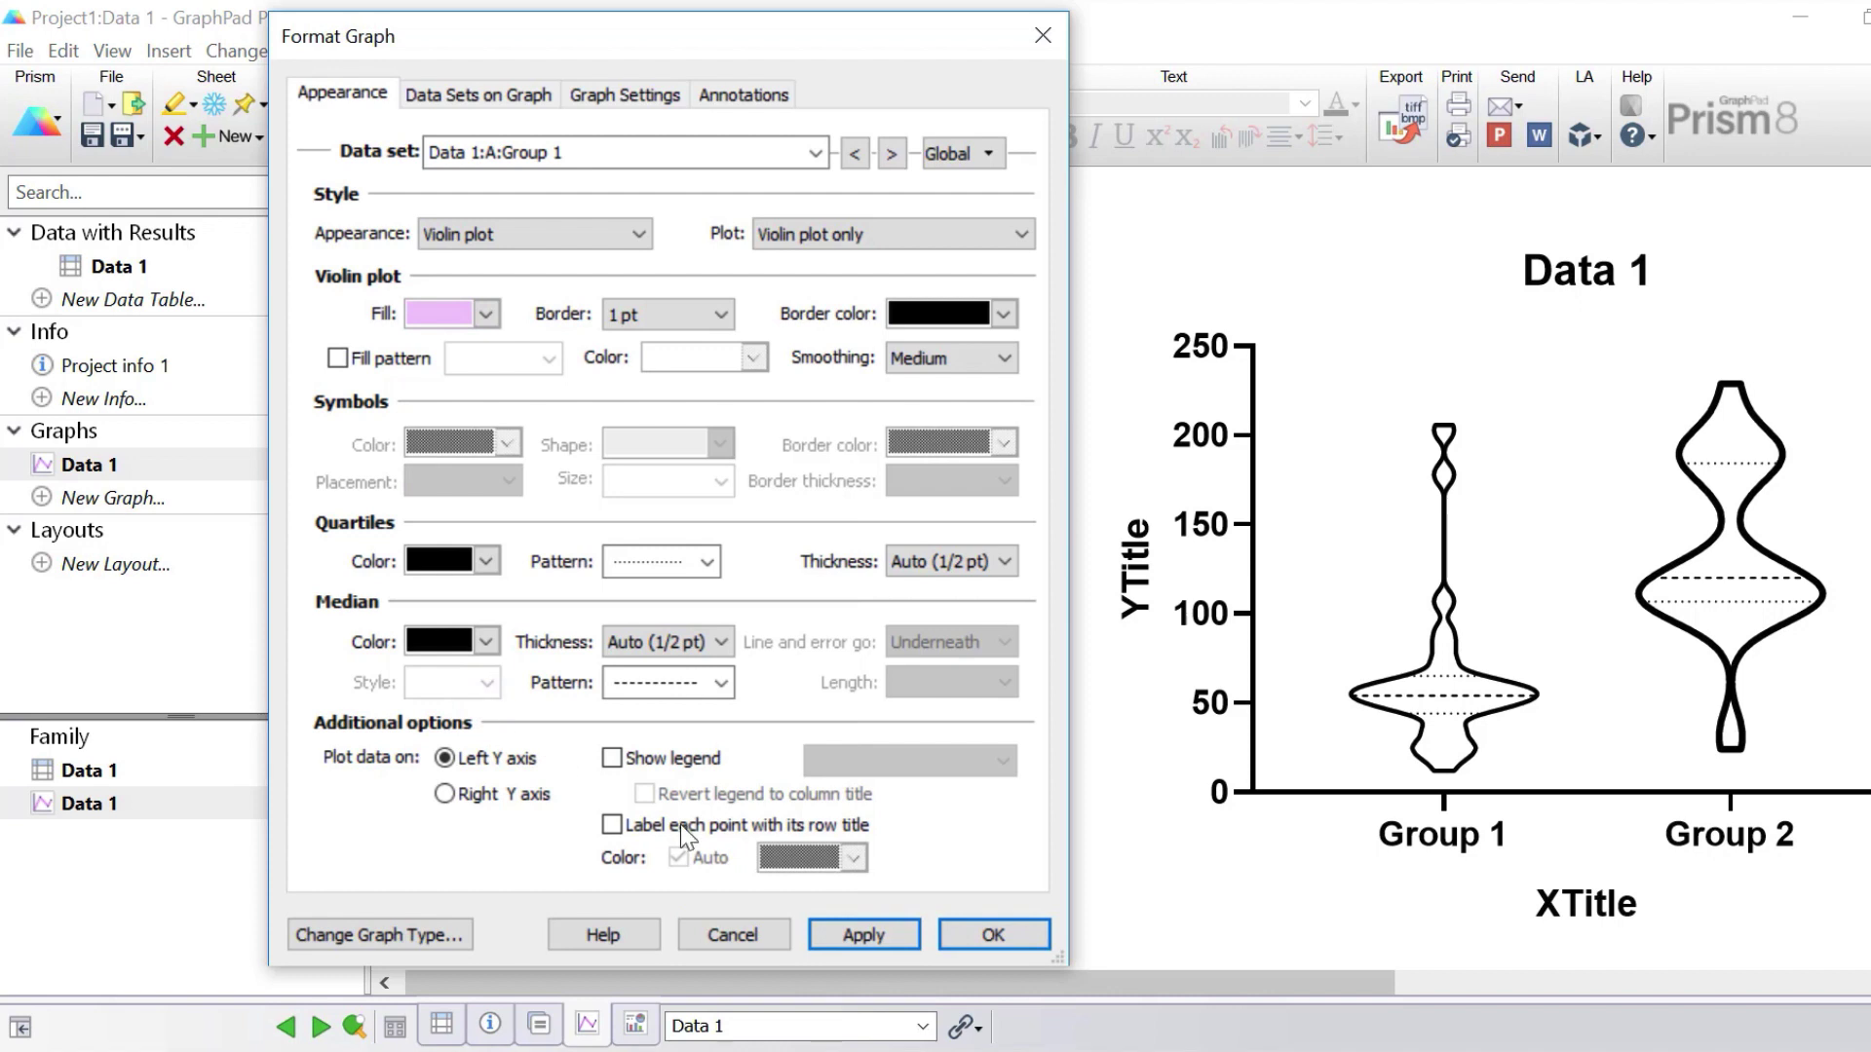
pyautogui.click(850, 927)
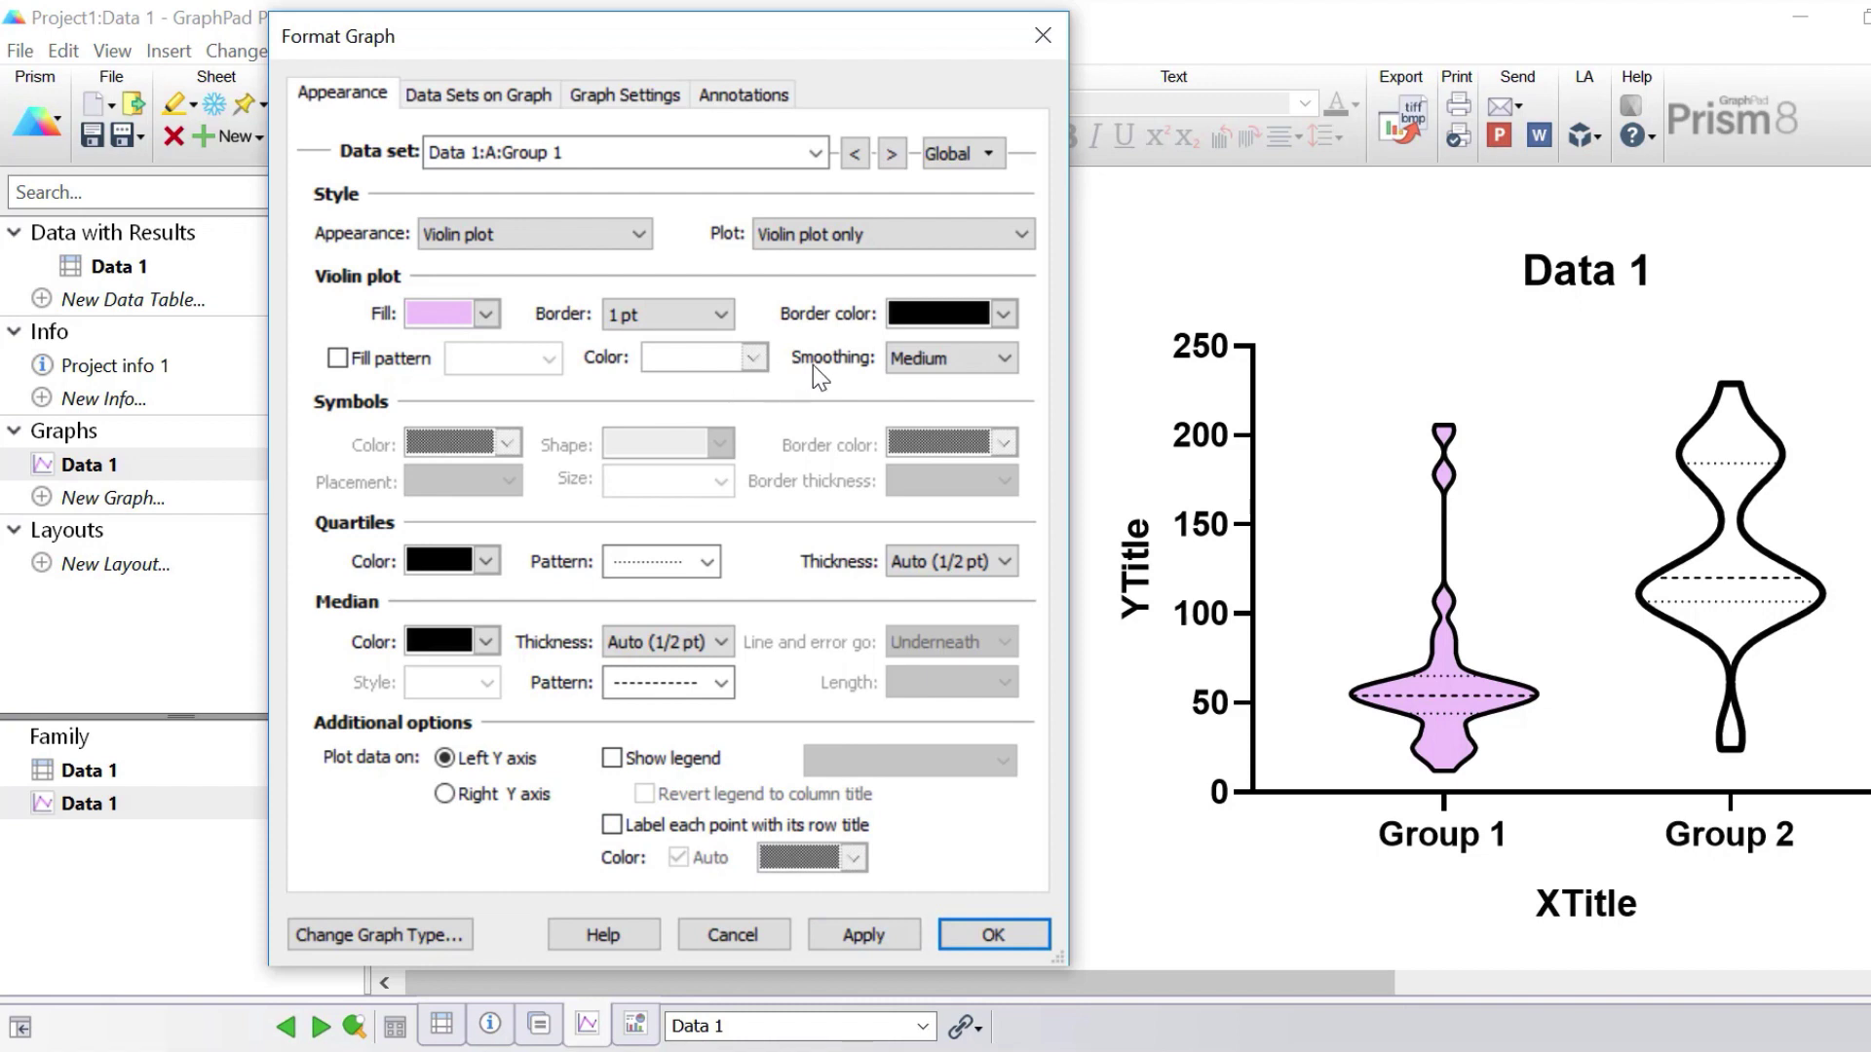
pyautogui.click(1004, 360)
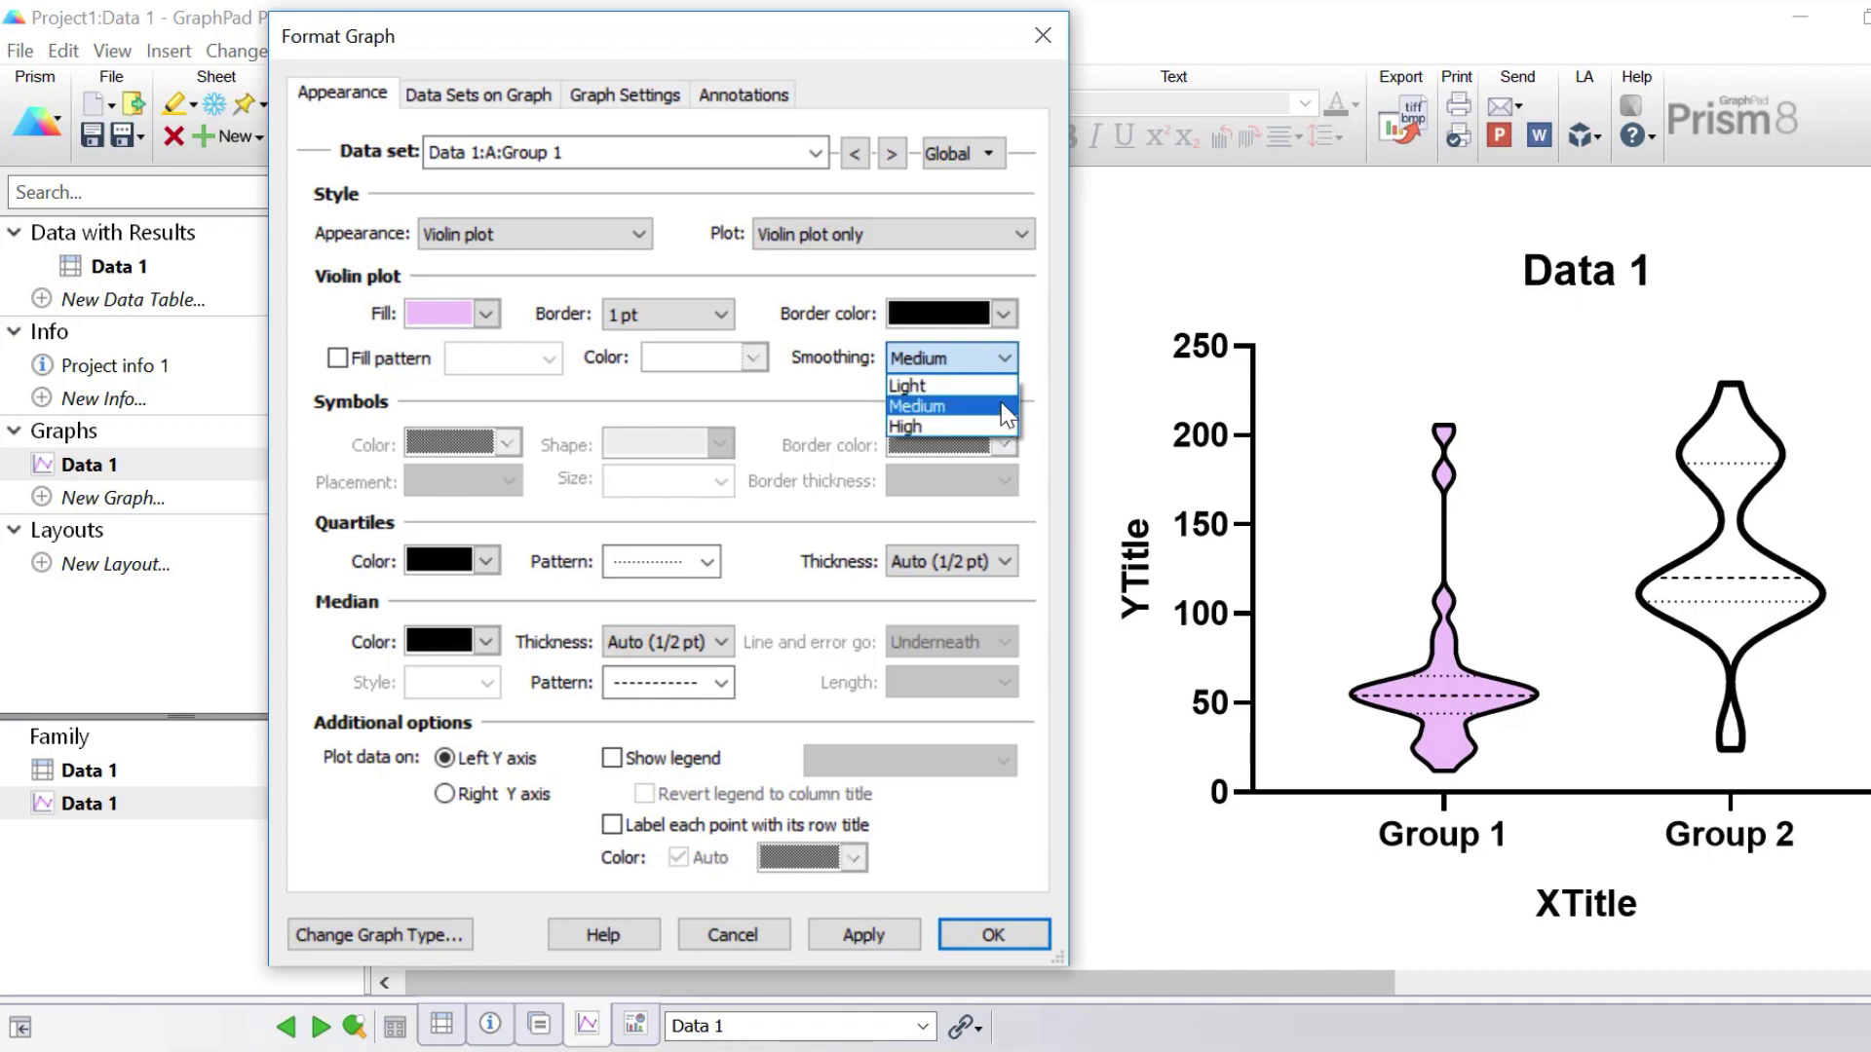
# Set the Group 1 violin smoothing to High, after trying Light first.
pyautogui.click(1005, 387)
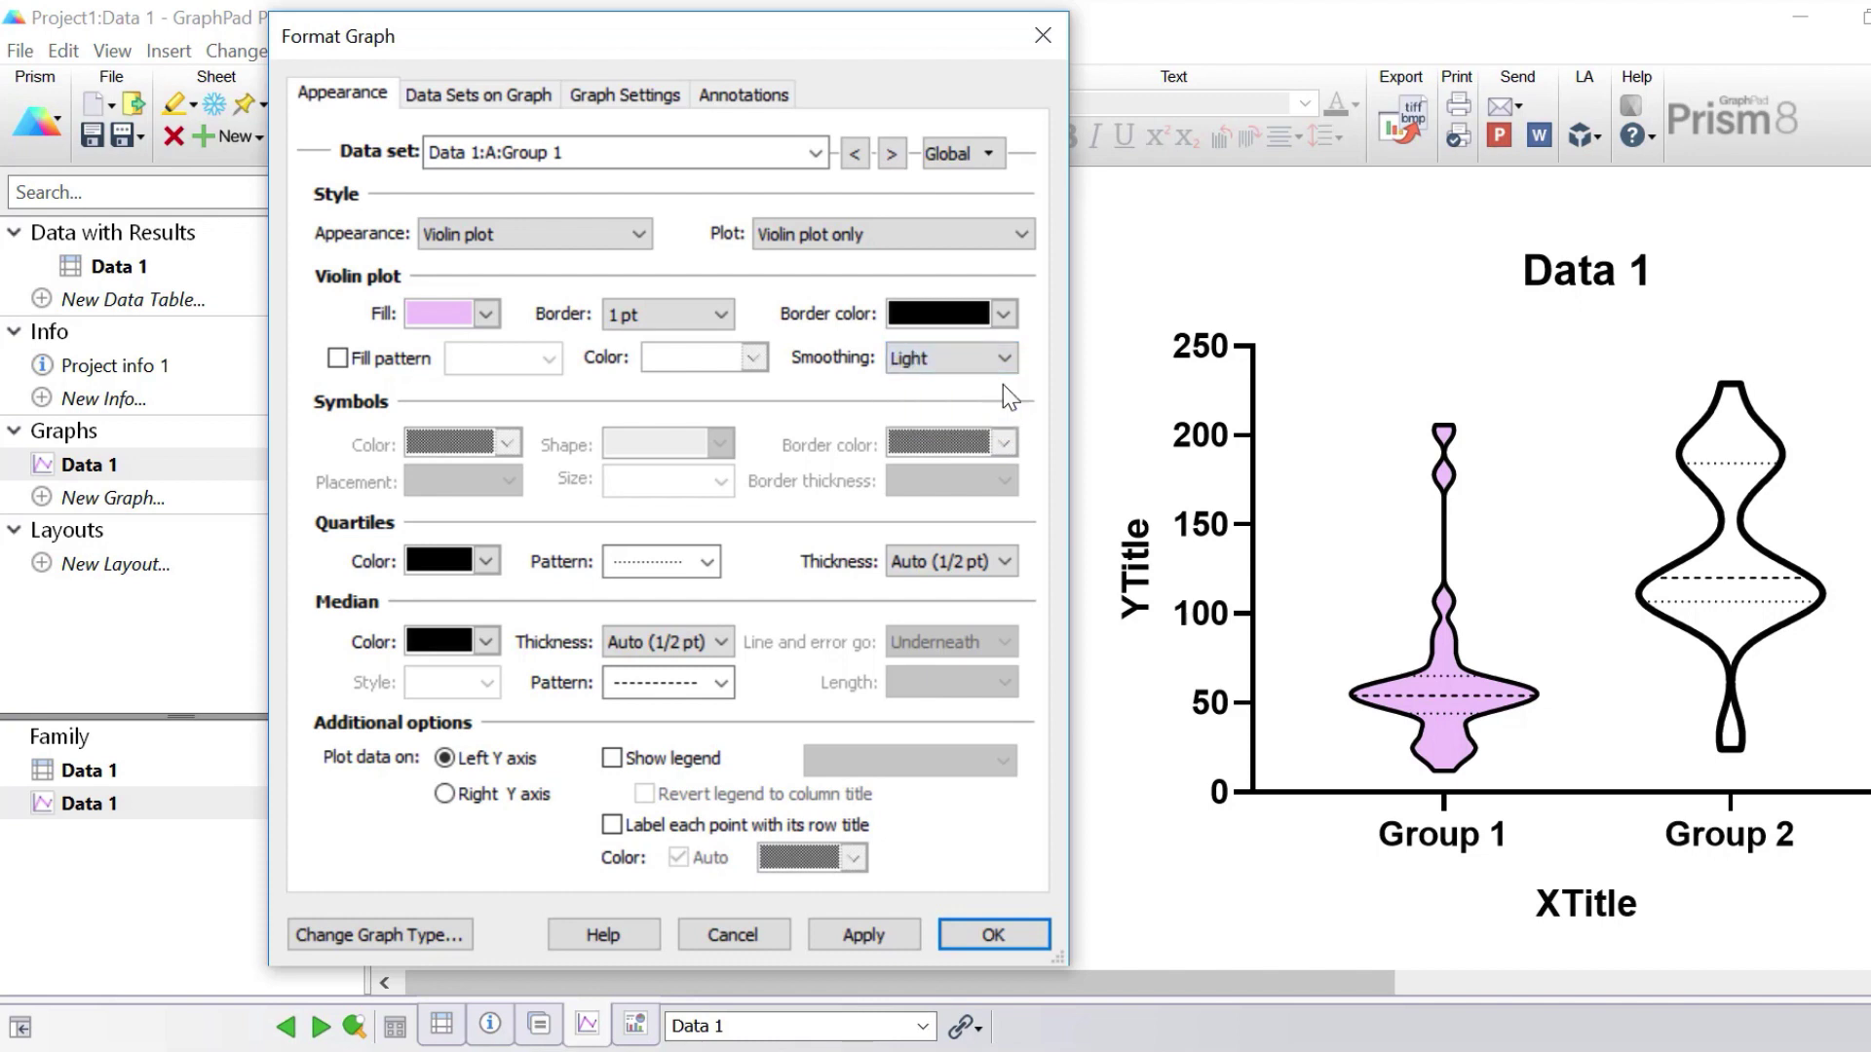
pyautogui.click(889, 933)
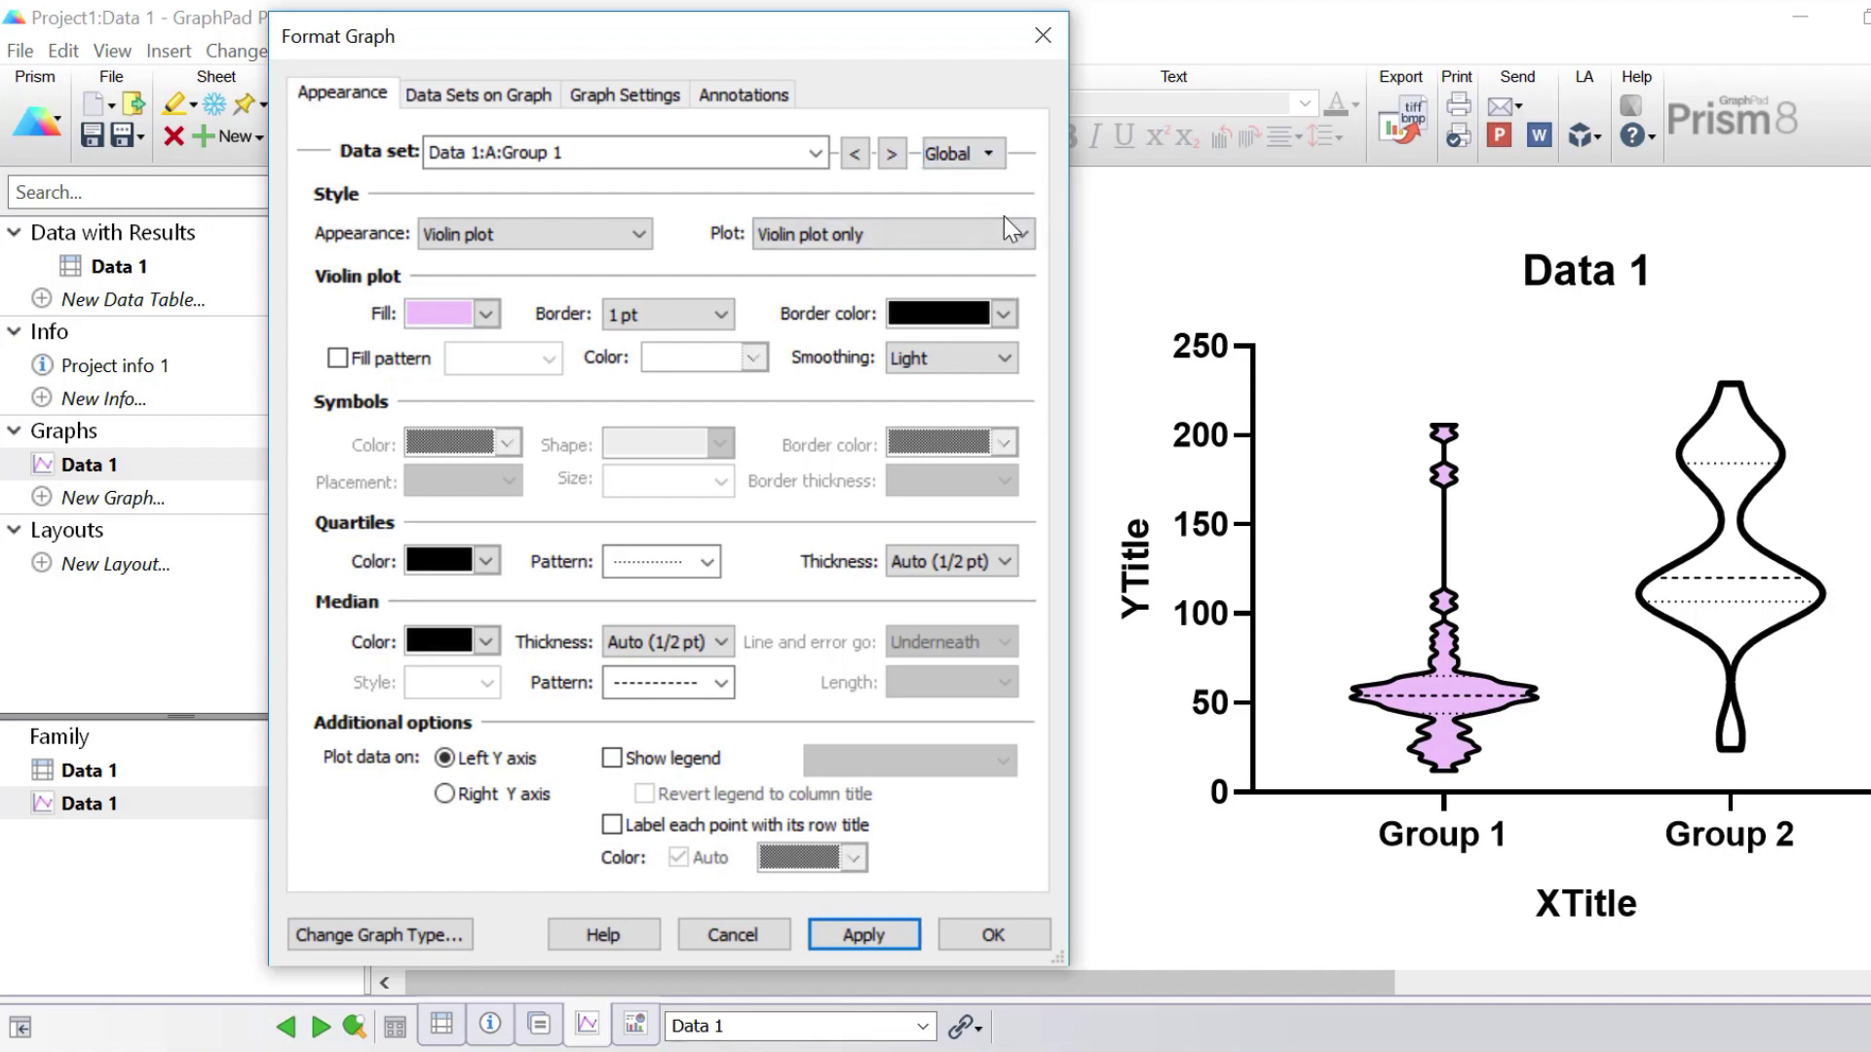
pyautogui.click(933, 367)
pyautogui.click(923, 421)
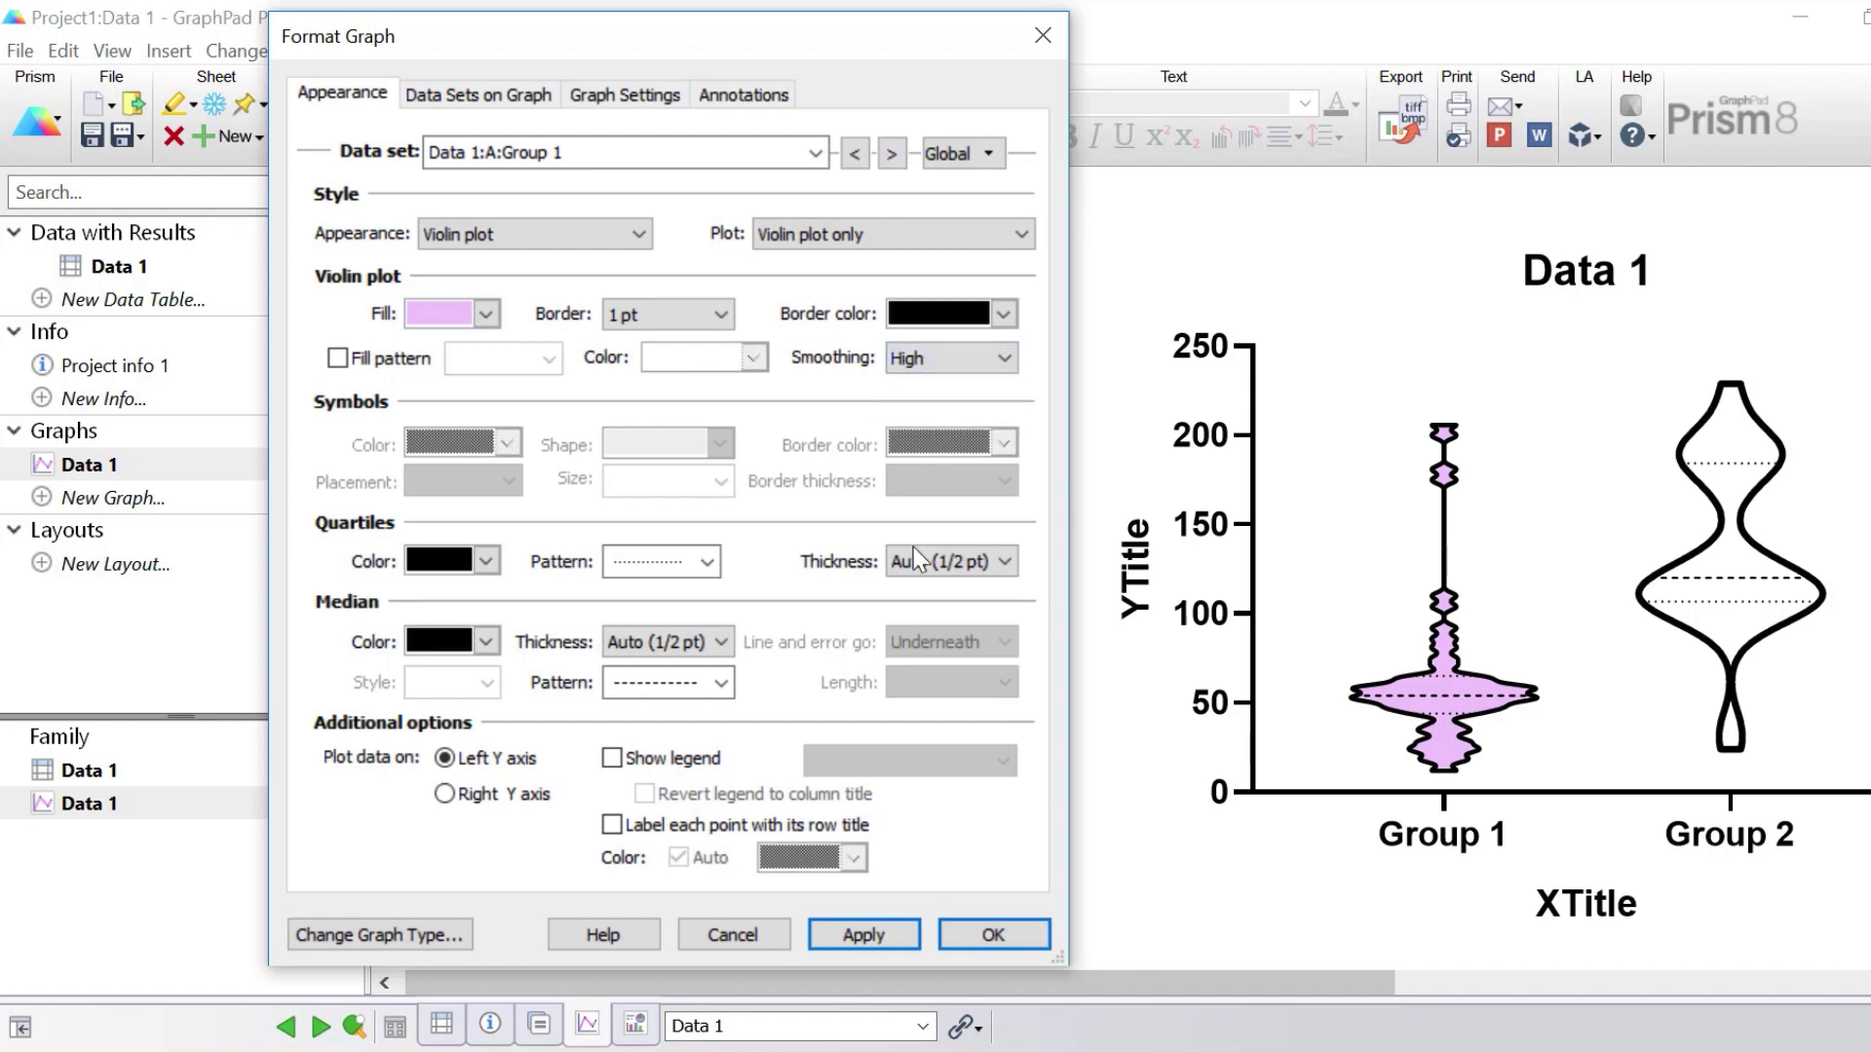
pyautogui.click(867, 930)
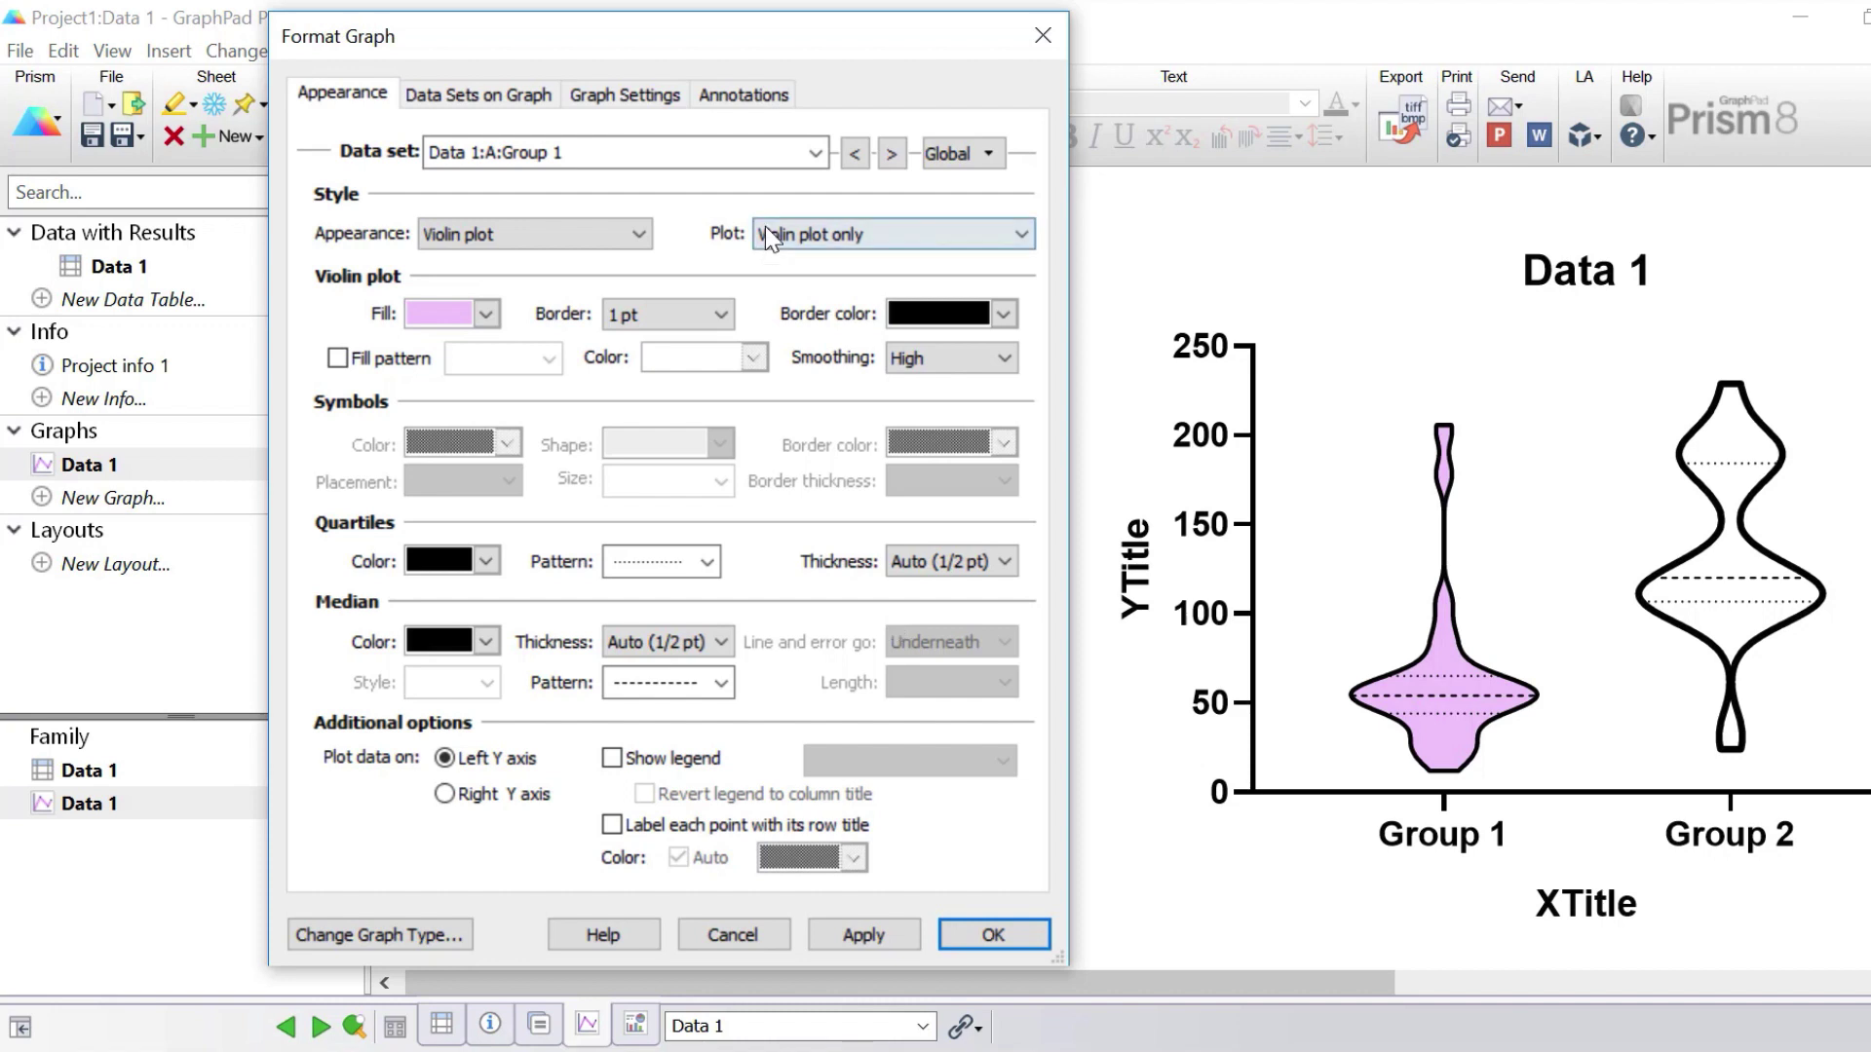
# Style Group 2 with a light peach fill, 1 pt border and High smoothing.
pyautogui.click(893, 153)
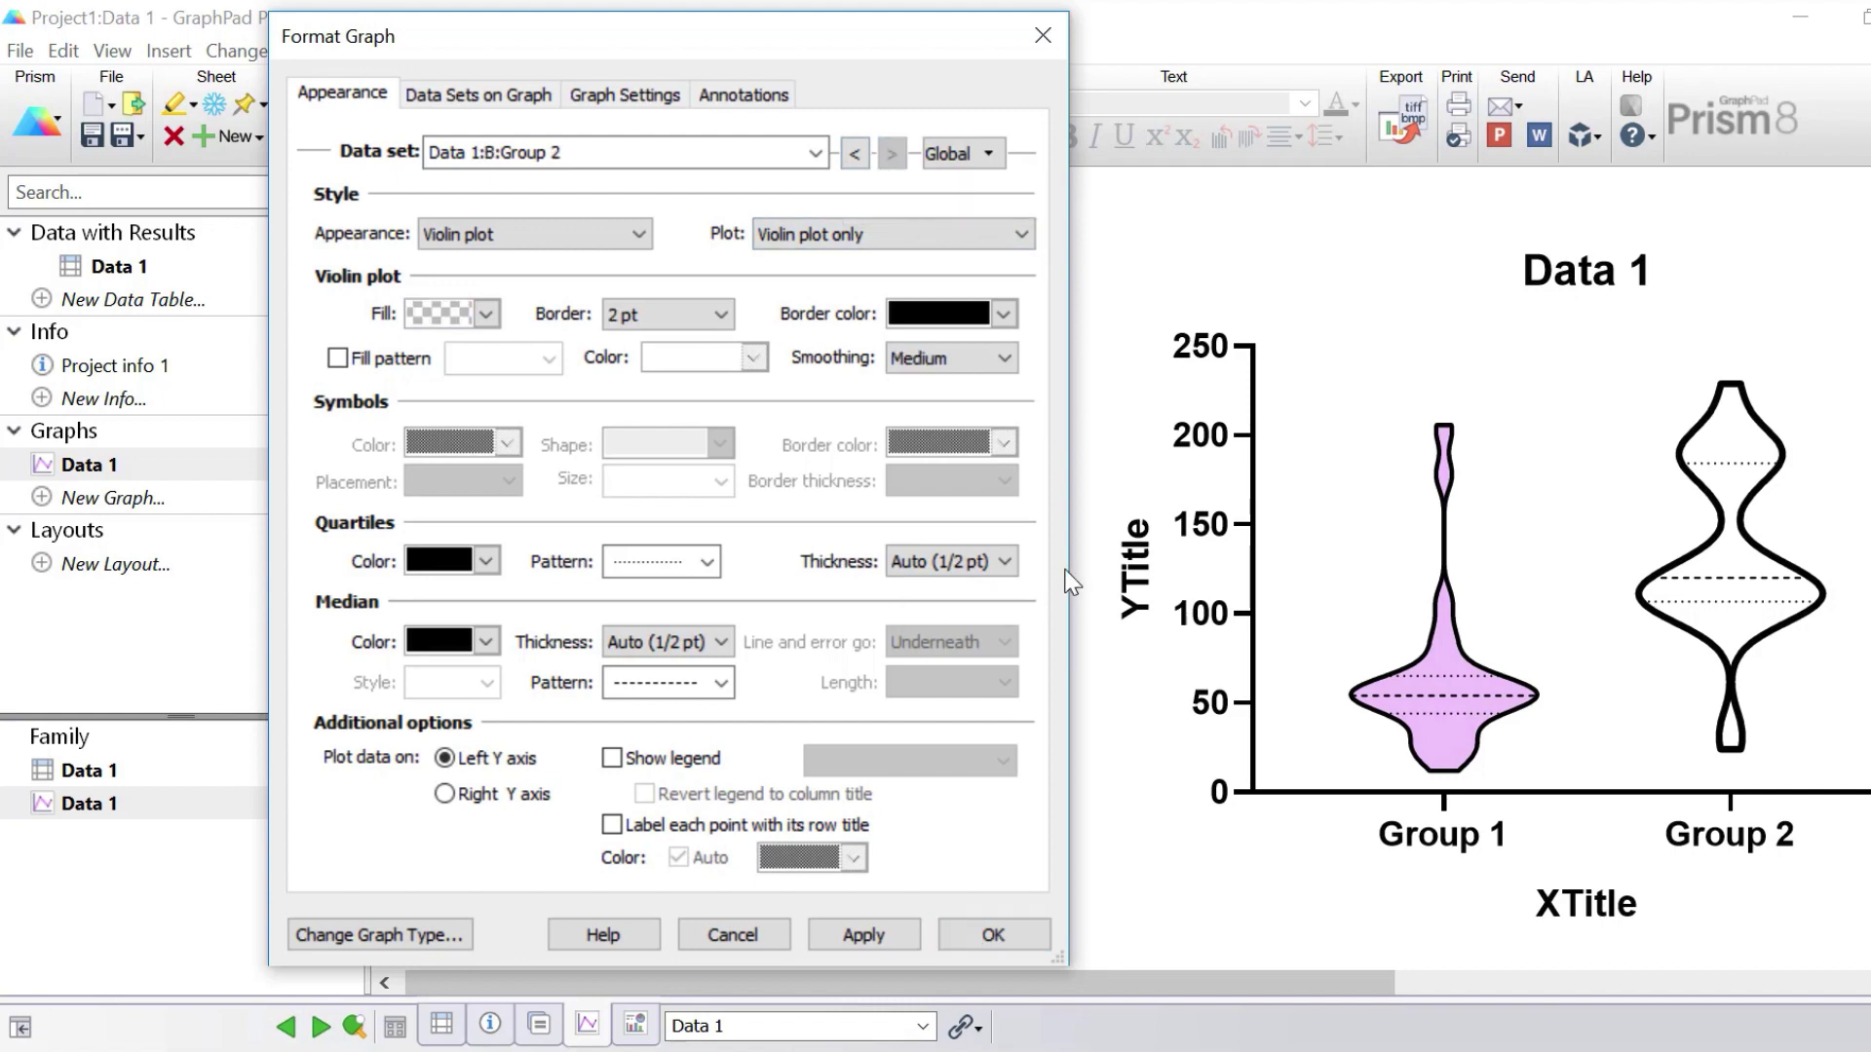
pyautogui.click(486, 314)
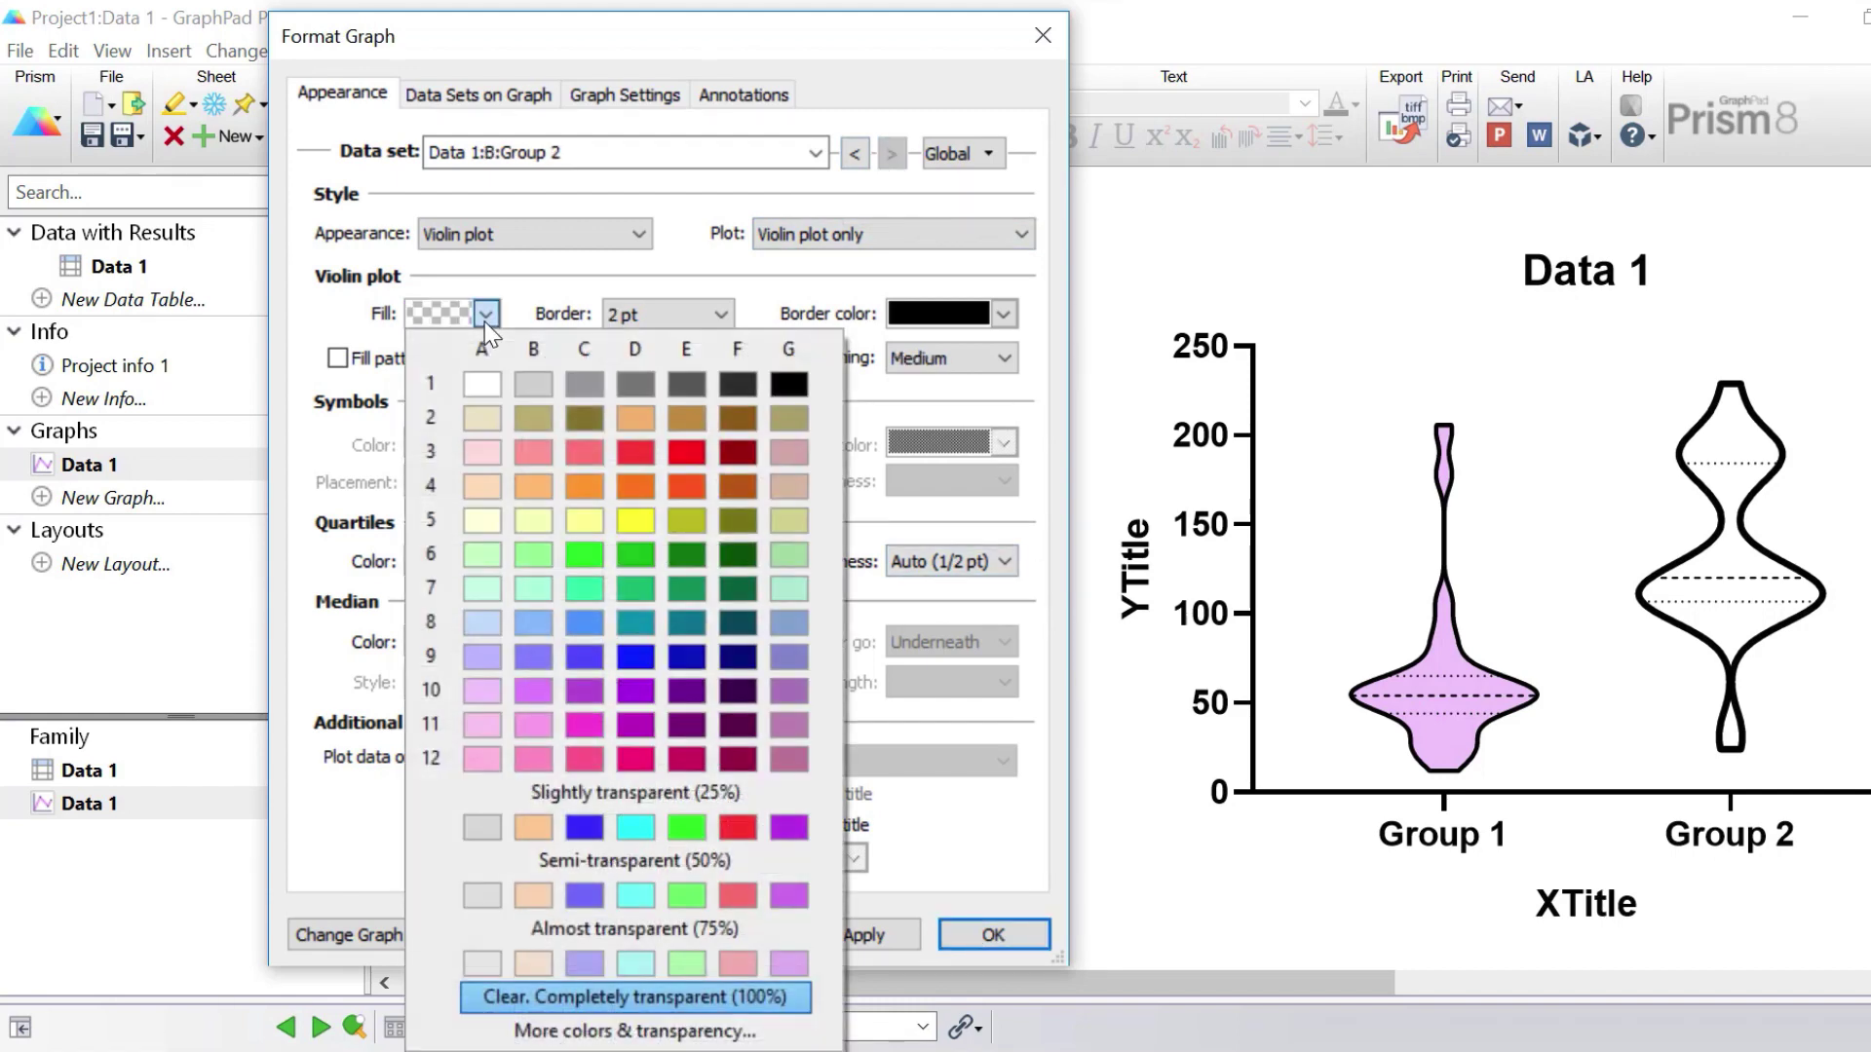
pyautogui.click(466, 492)
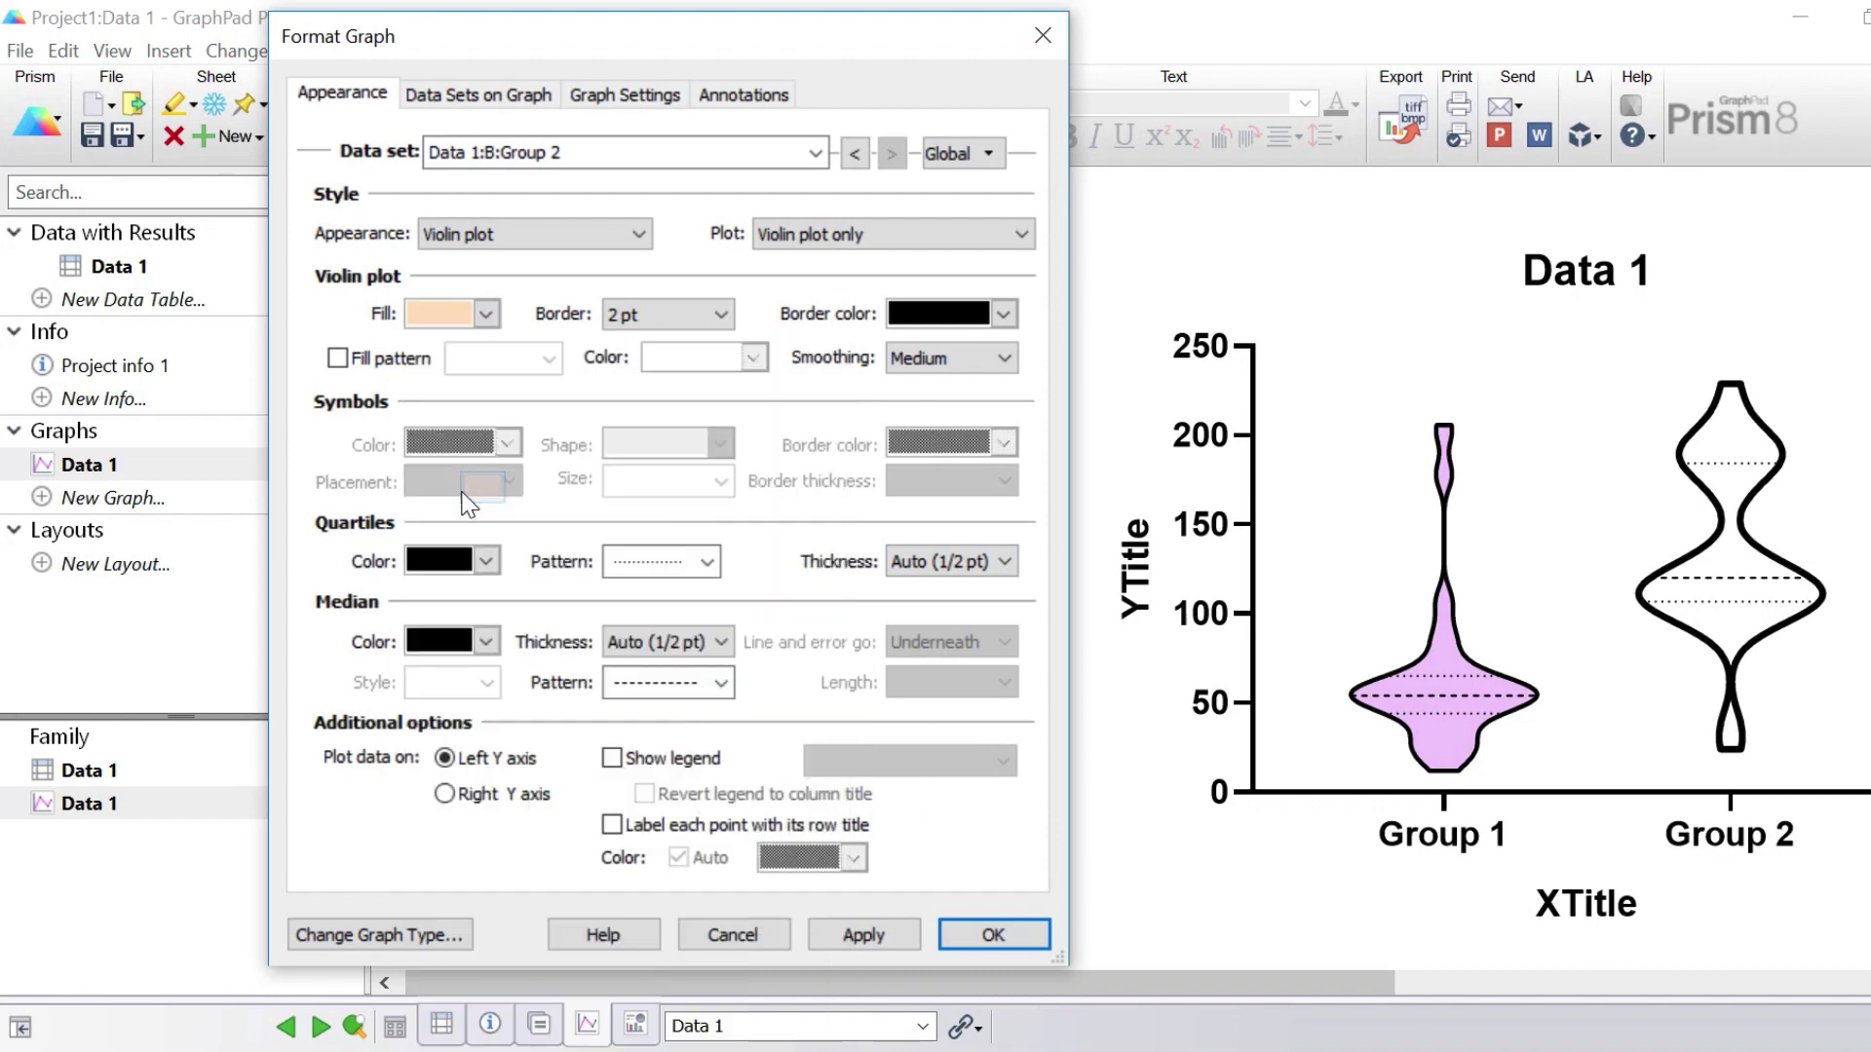
pyautogui.click(644, 322)
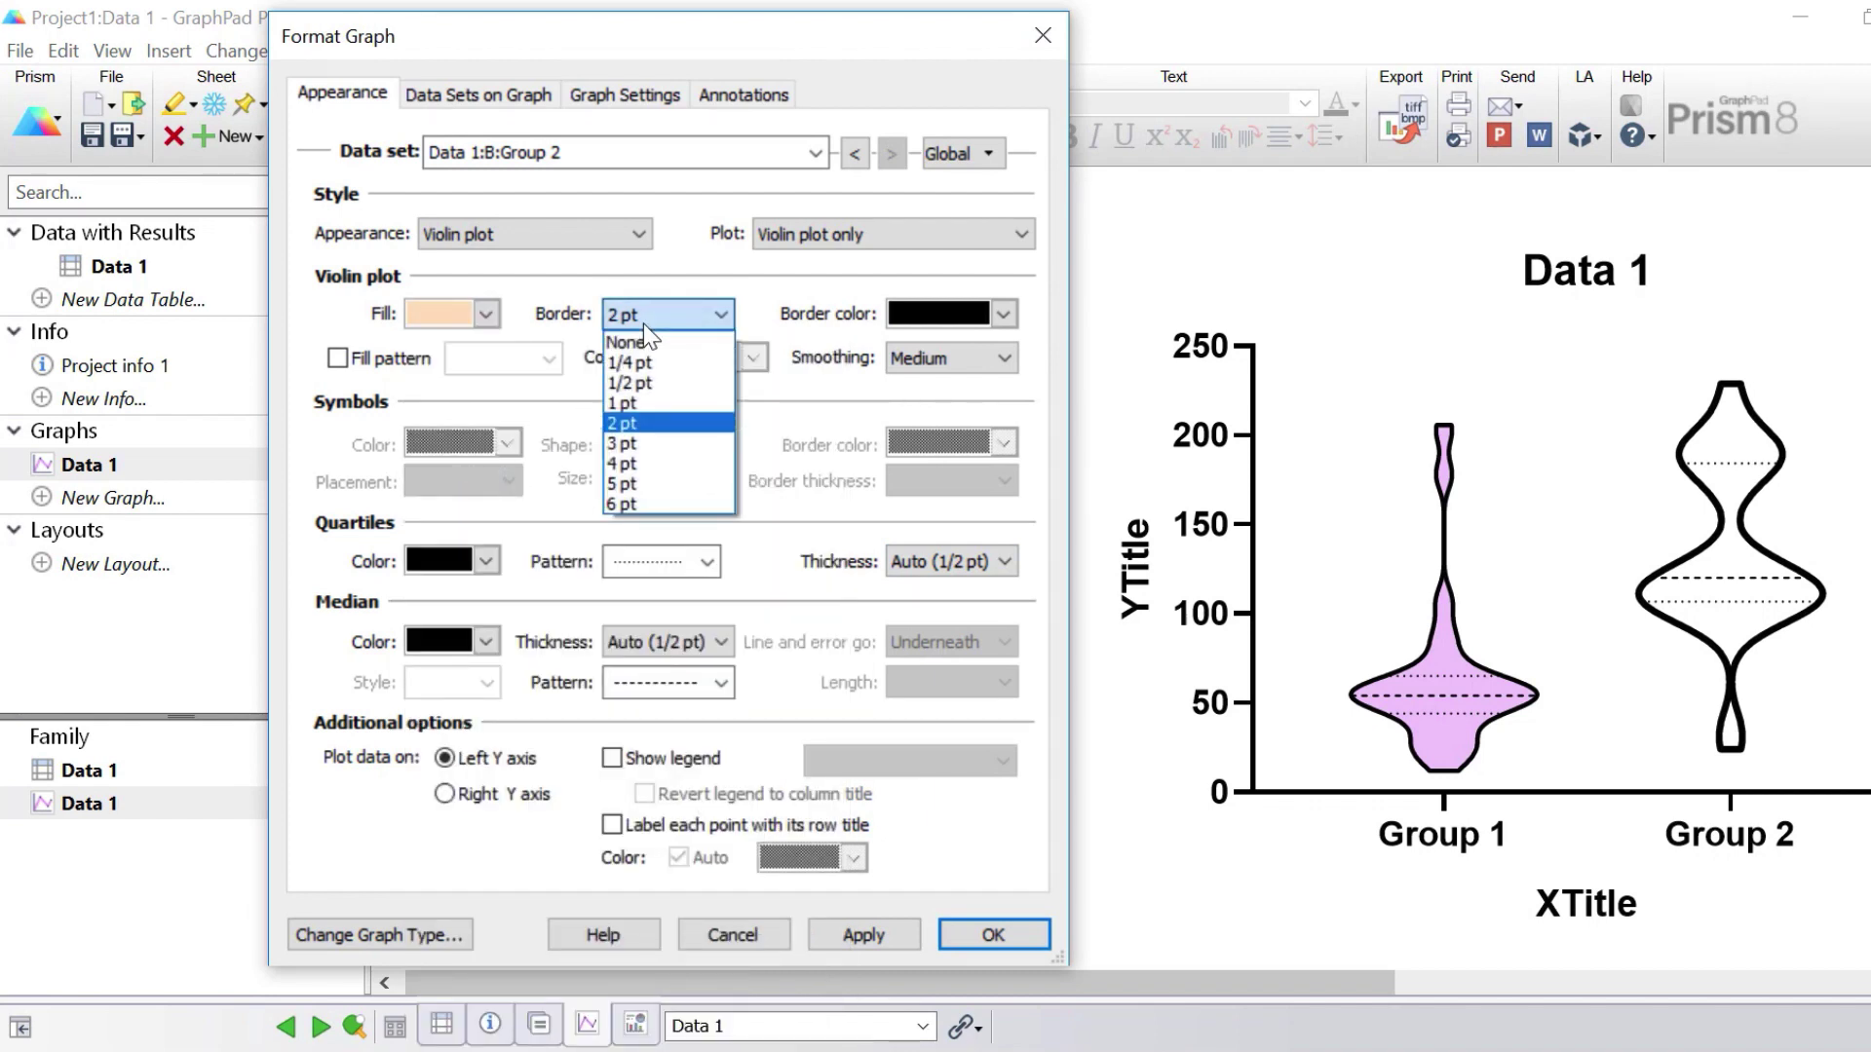
pyautogui.click(658, 402)
pyautogui.click(975, 358)
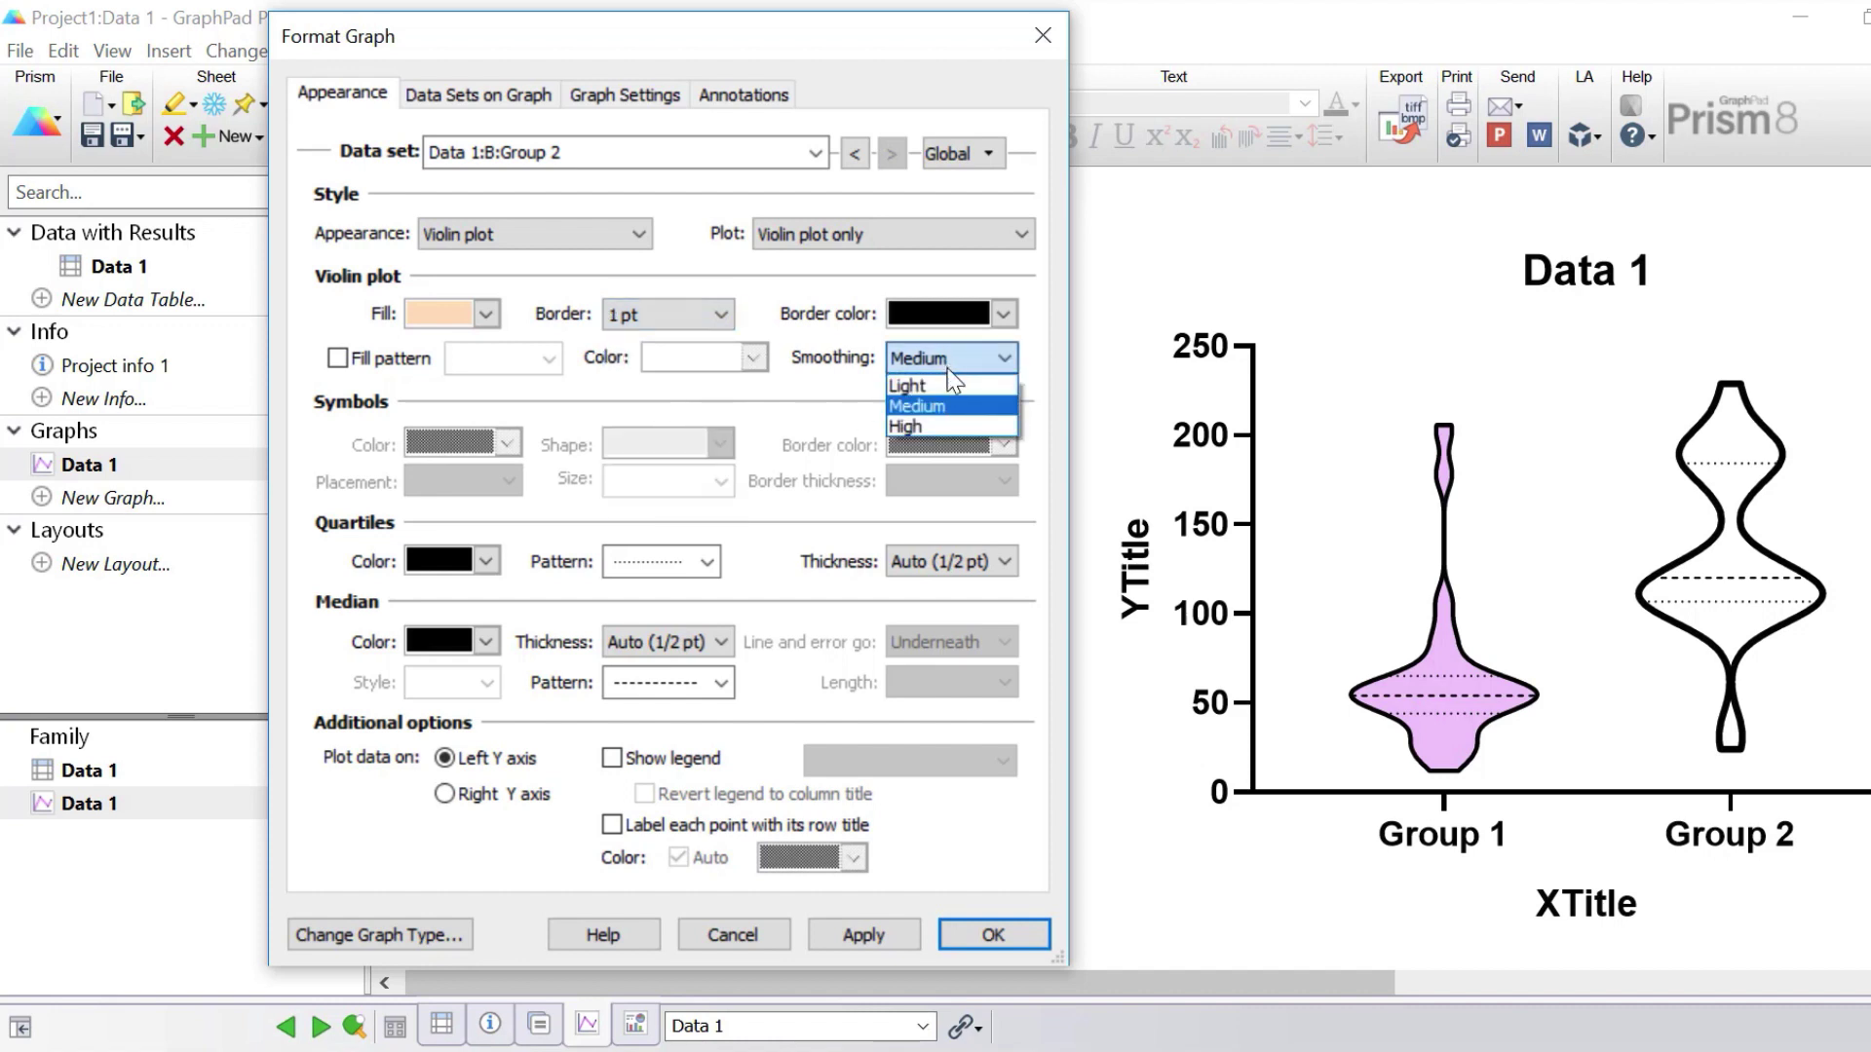
pyautogui.click(935, 421)
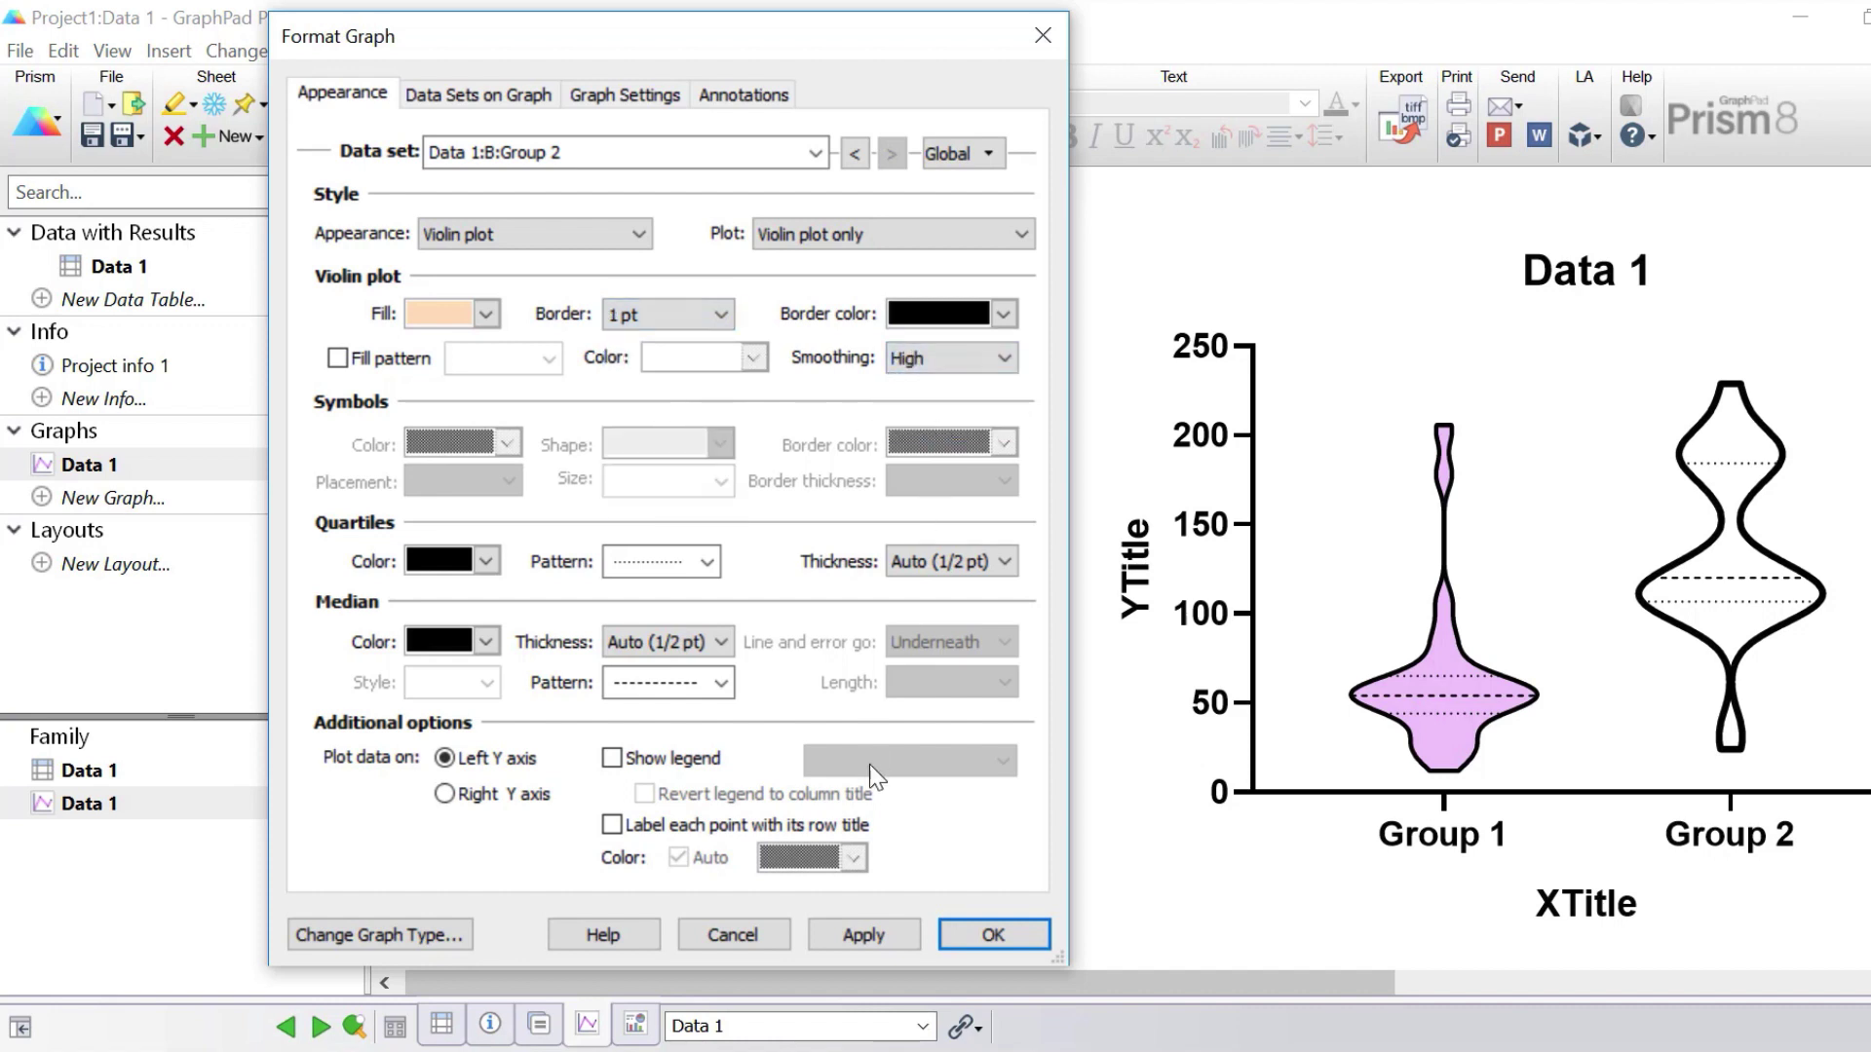
pyautogui.click(869, 933)
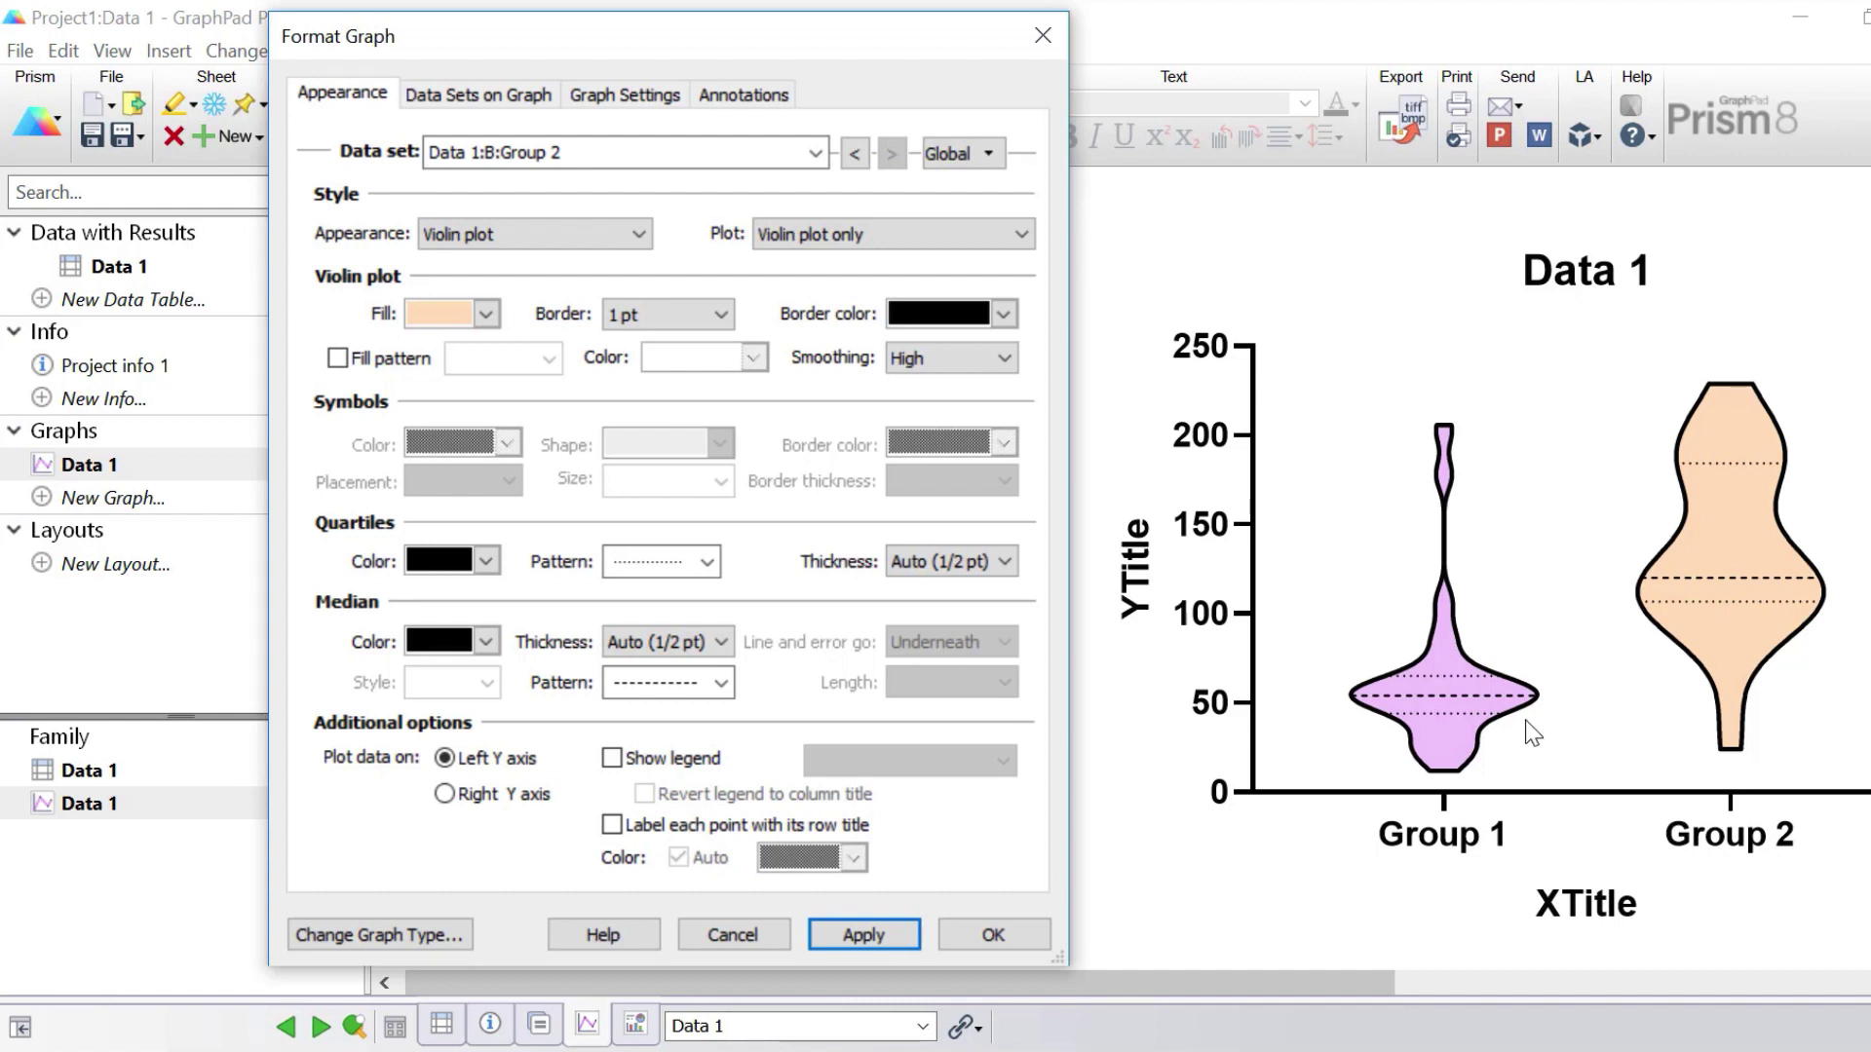
# Color the Group 2 violin's quartile lines dark grey.
pyautogui.click(484, 563)
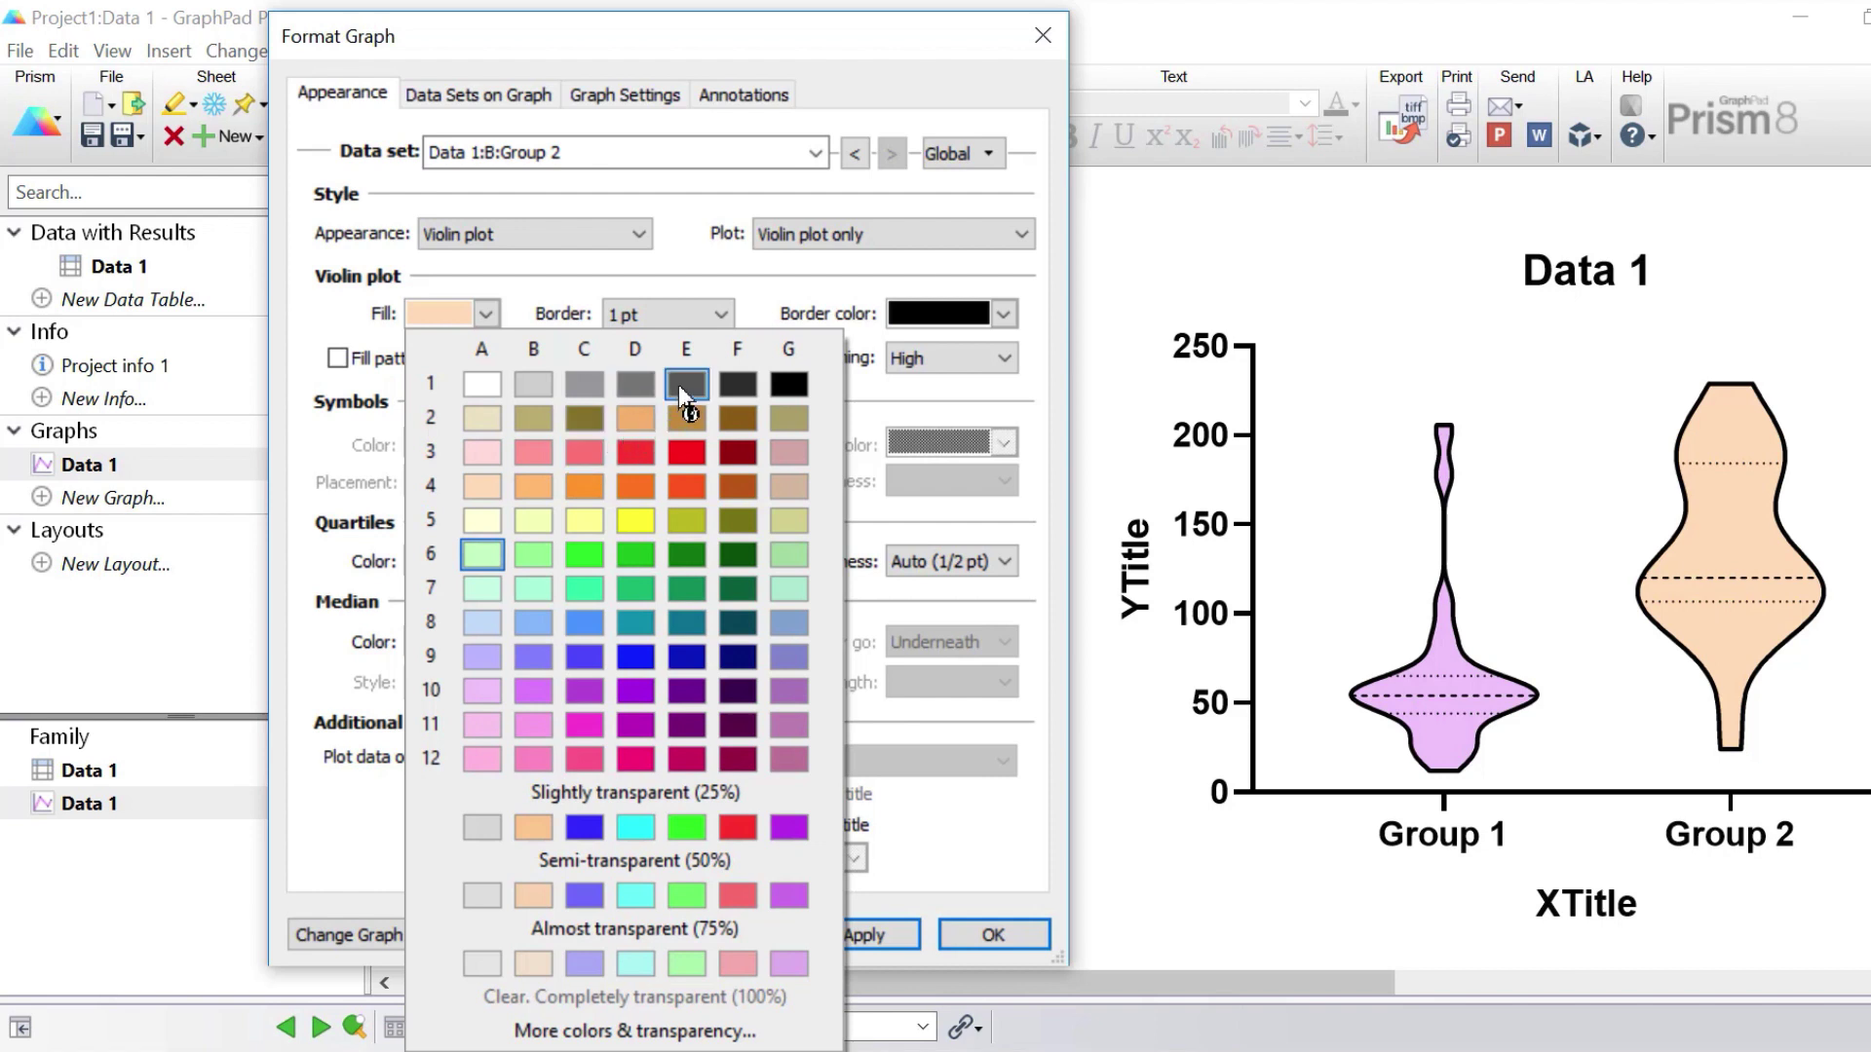
pyautogui.click(678, 384)
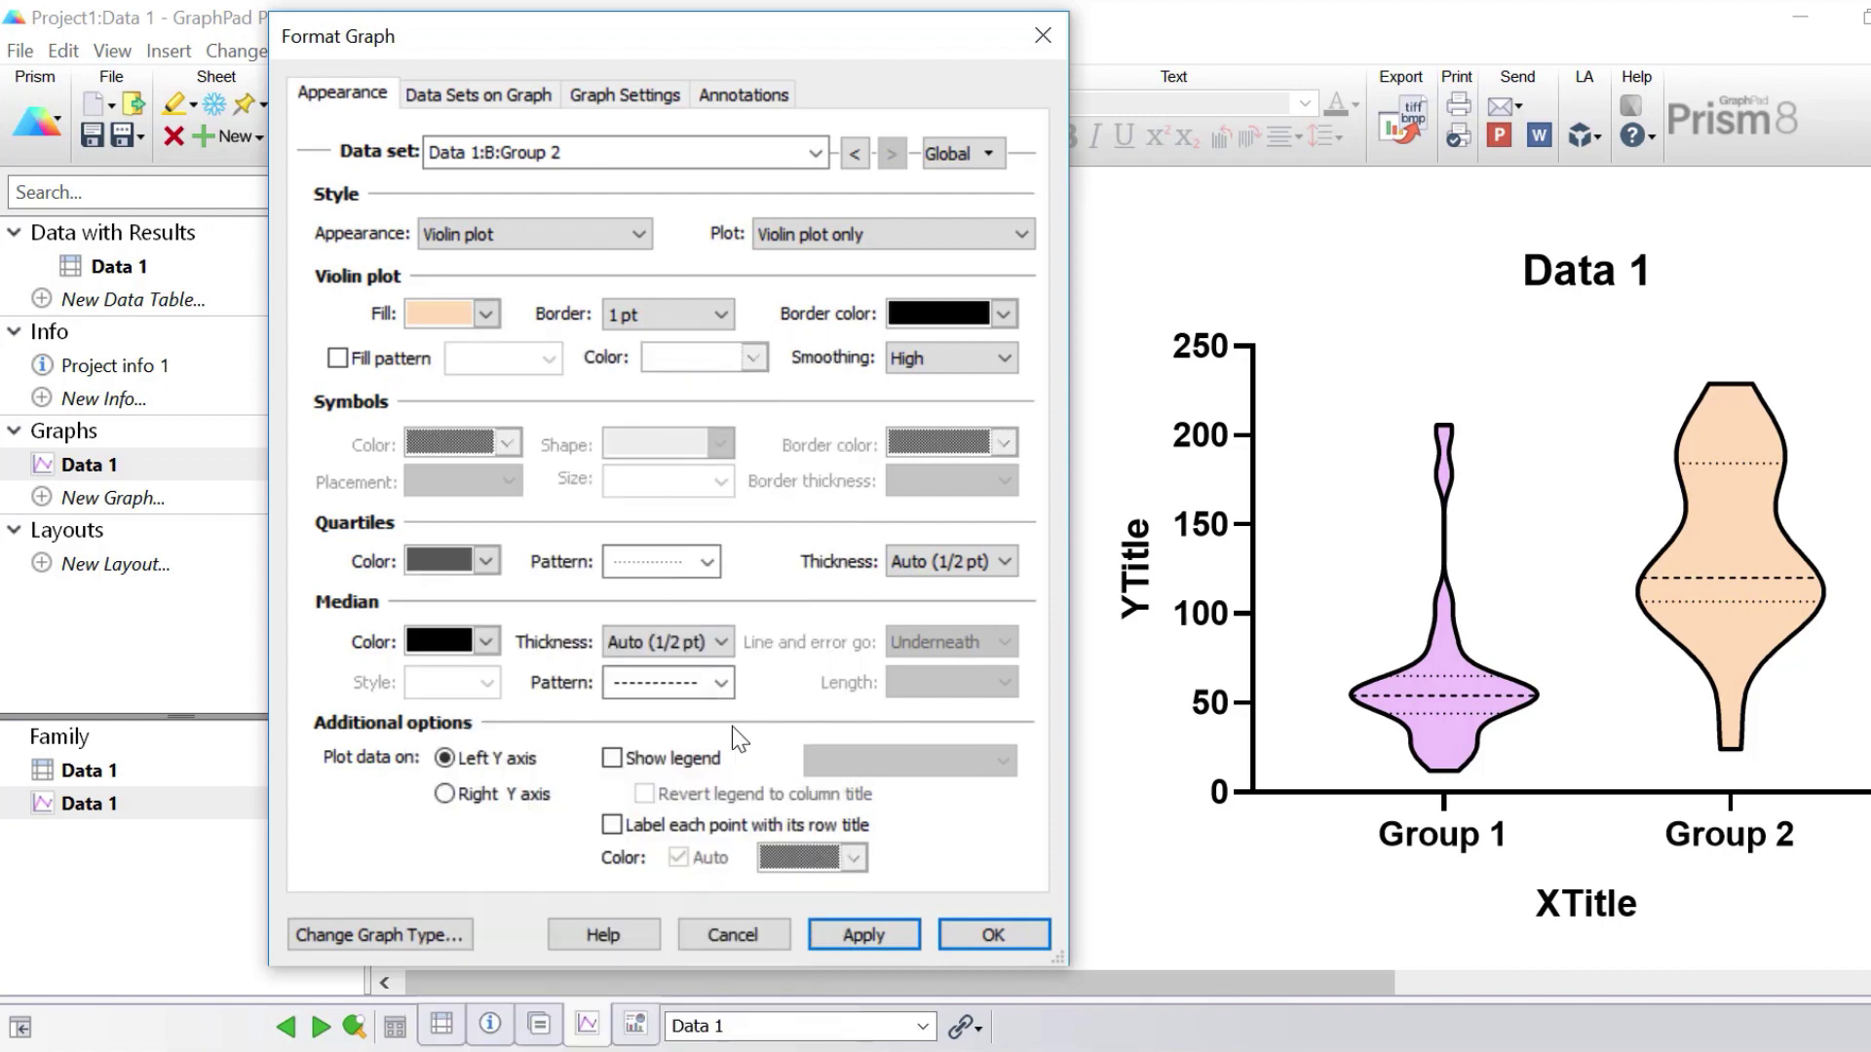
pyautogui.click(885, 932)
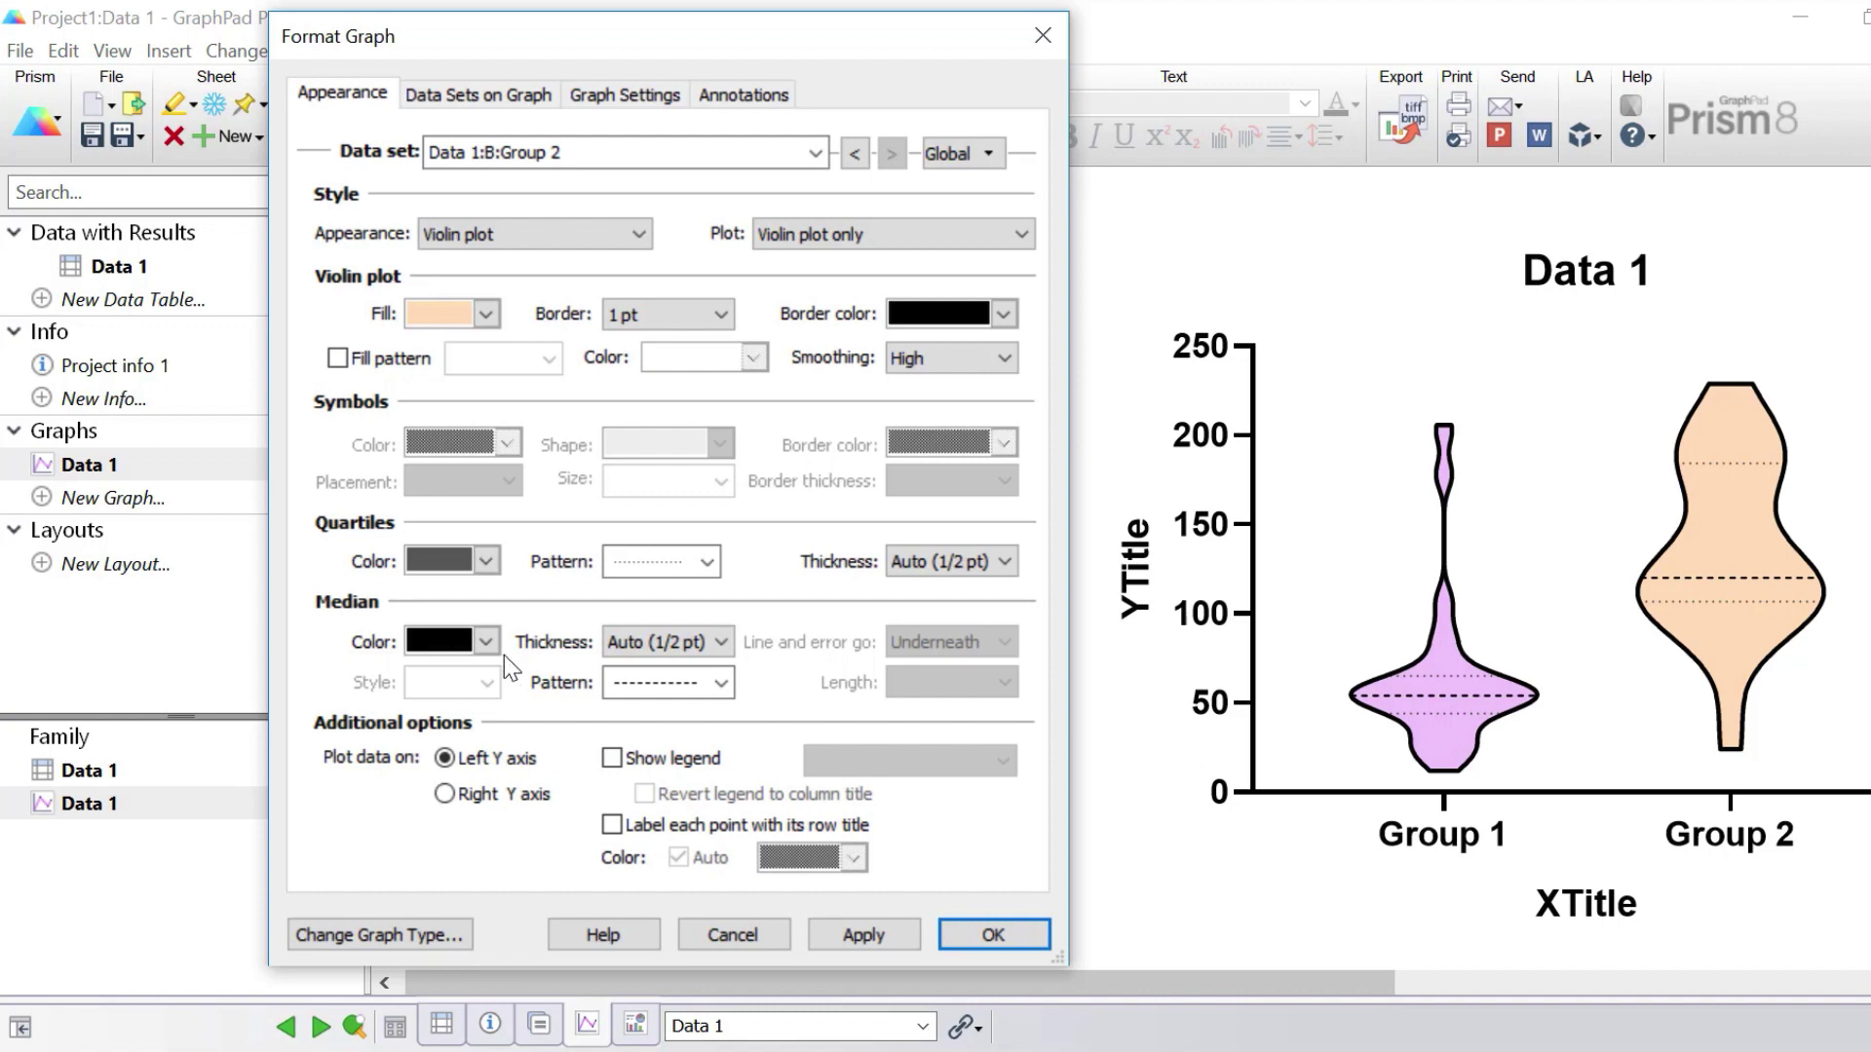
pyautogui.press('Tab')
# Close Format Graph and title the Y axis 'Response'.
pyautogui.click(1007, 937)
pyautogui.moveTo(1001, 983); pyautogui.dragTo(1288, 992)
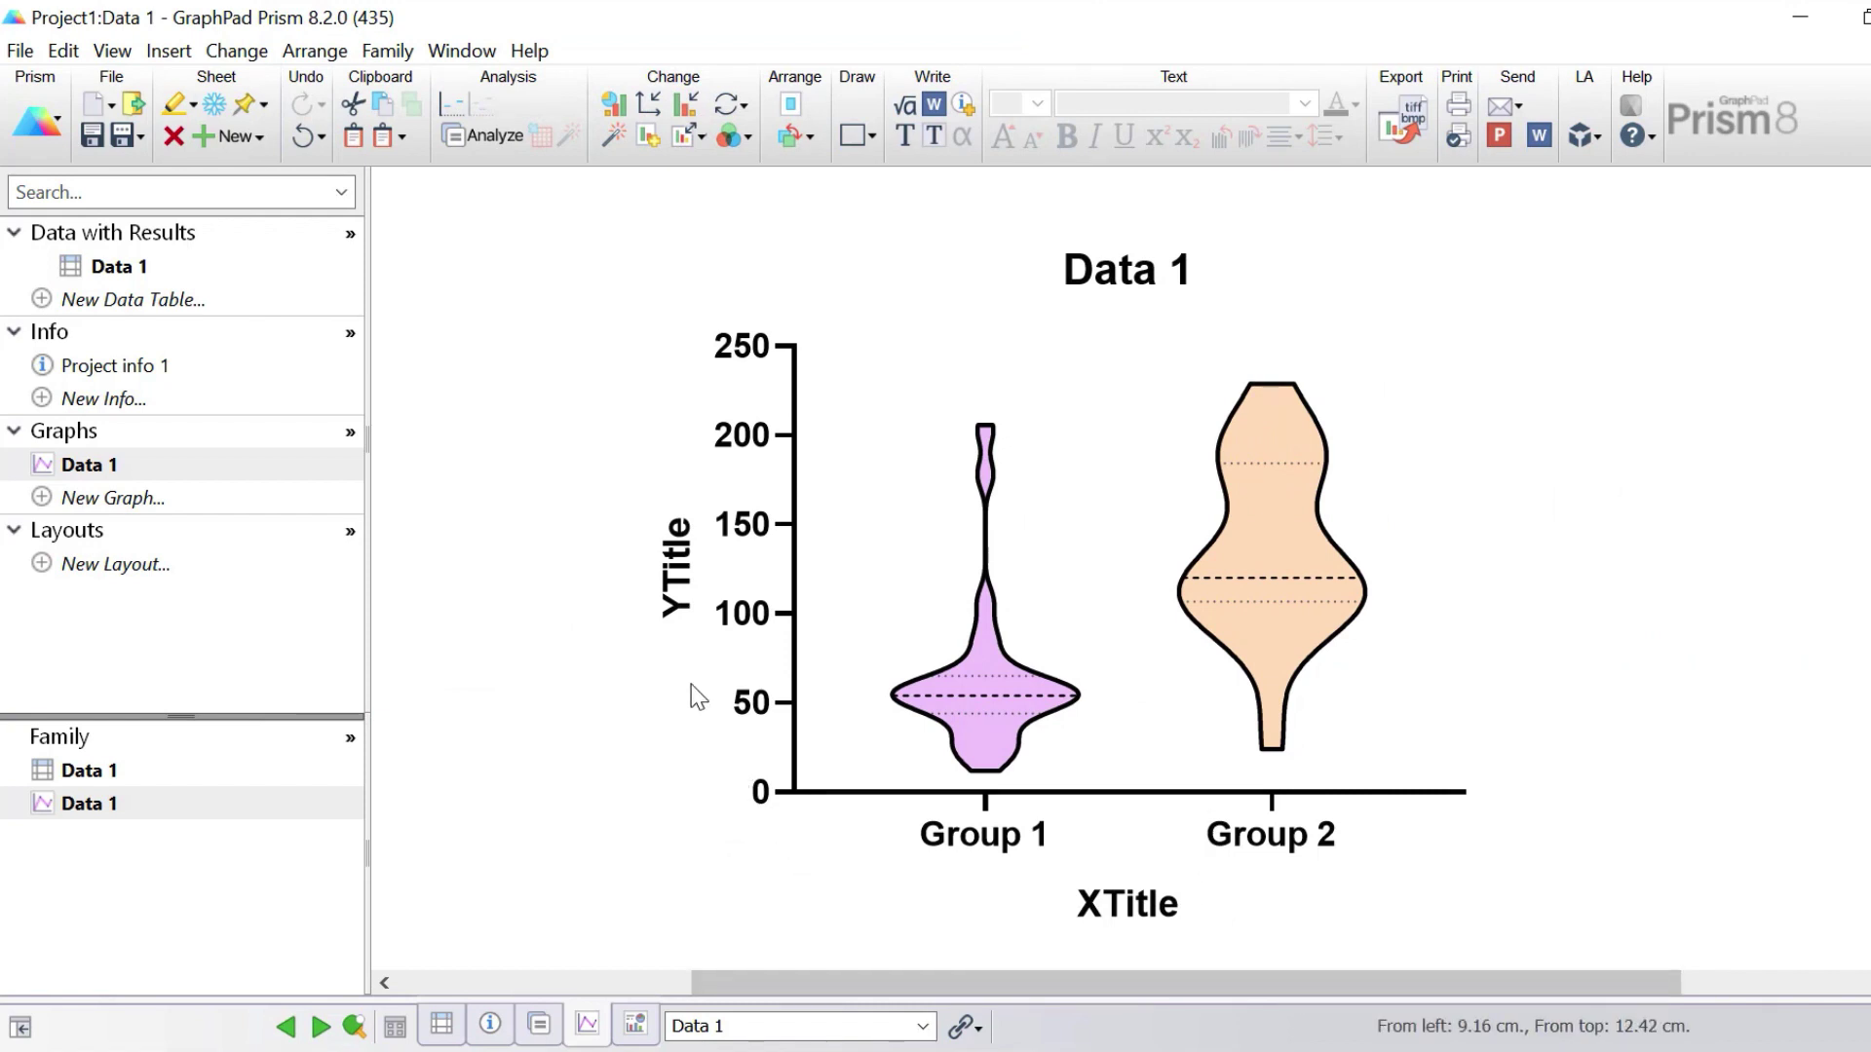
pyautogui.doubleClick(676, 585)
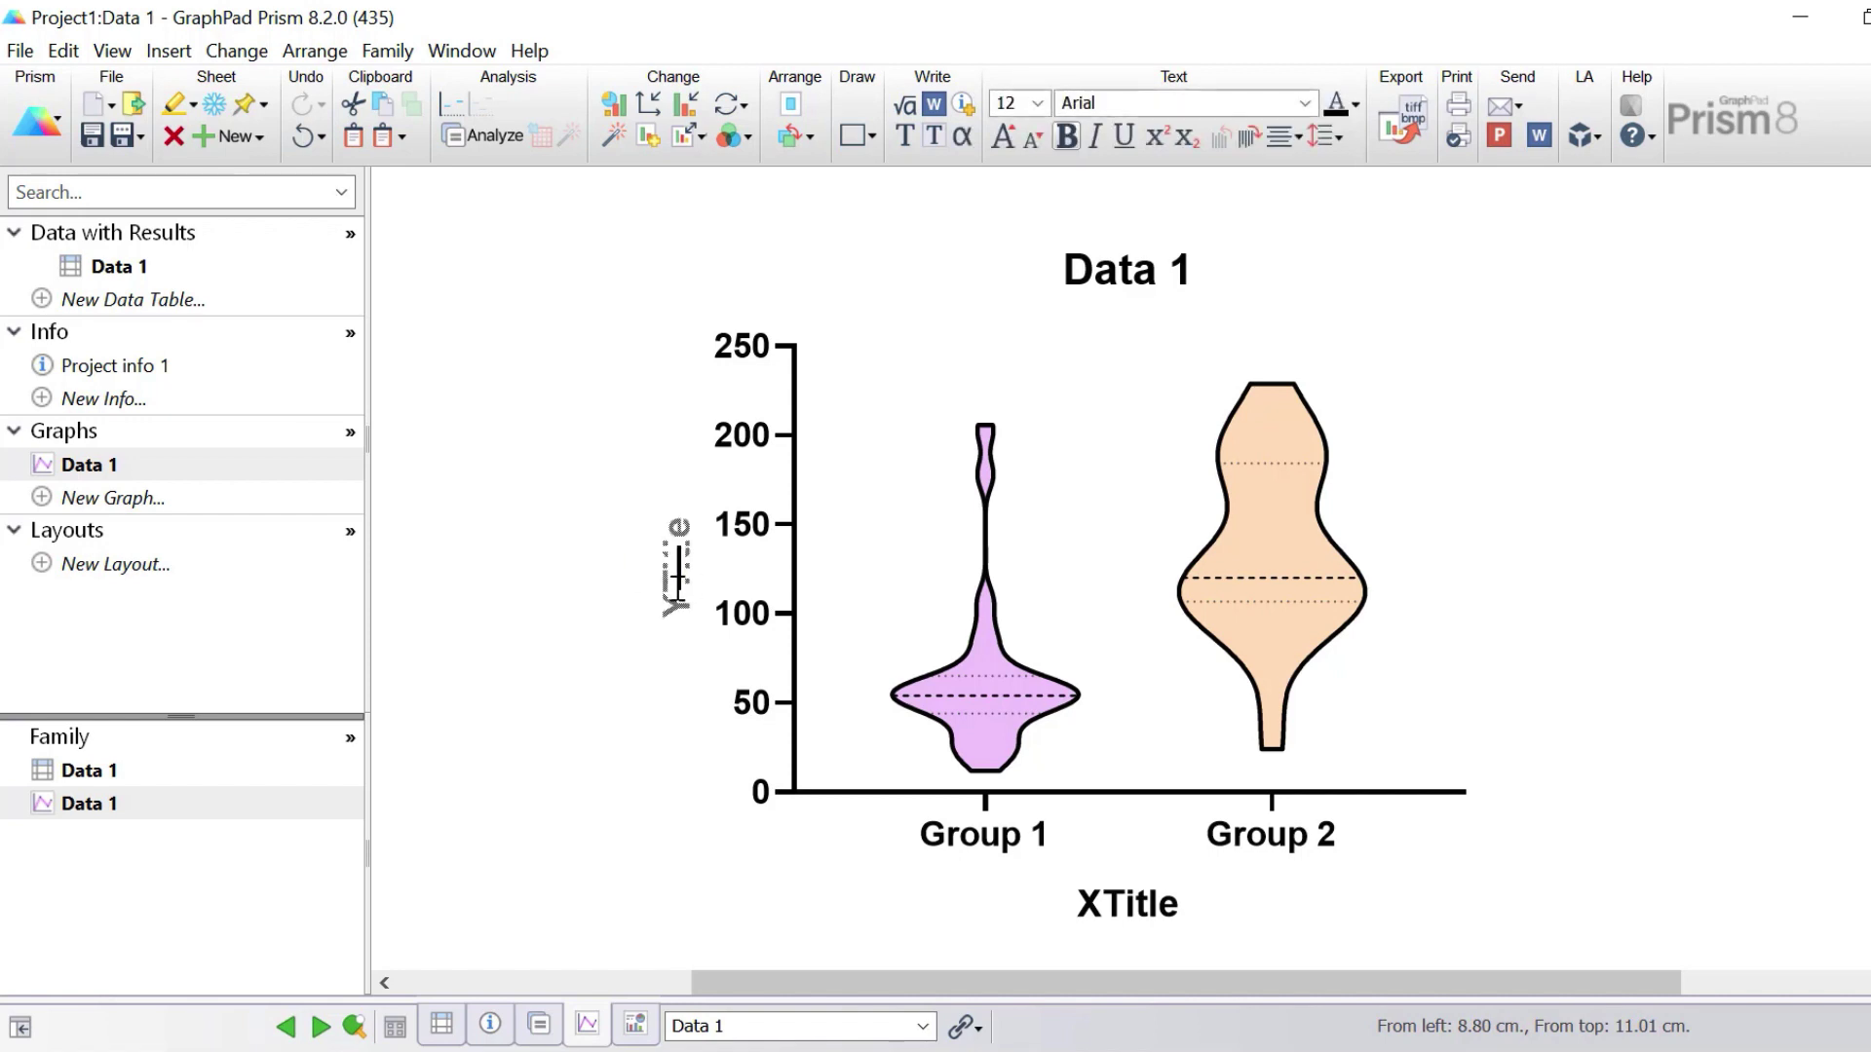
pyautogui.write('Re')
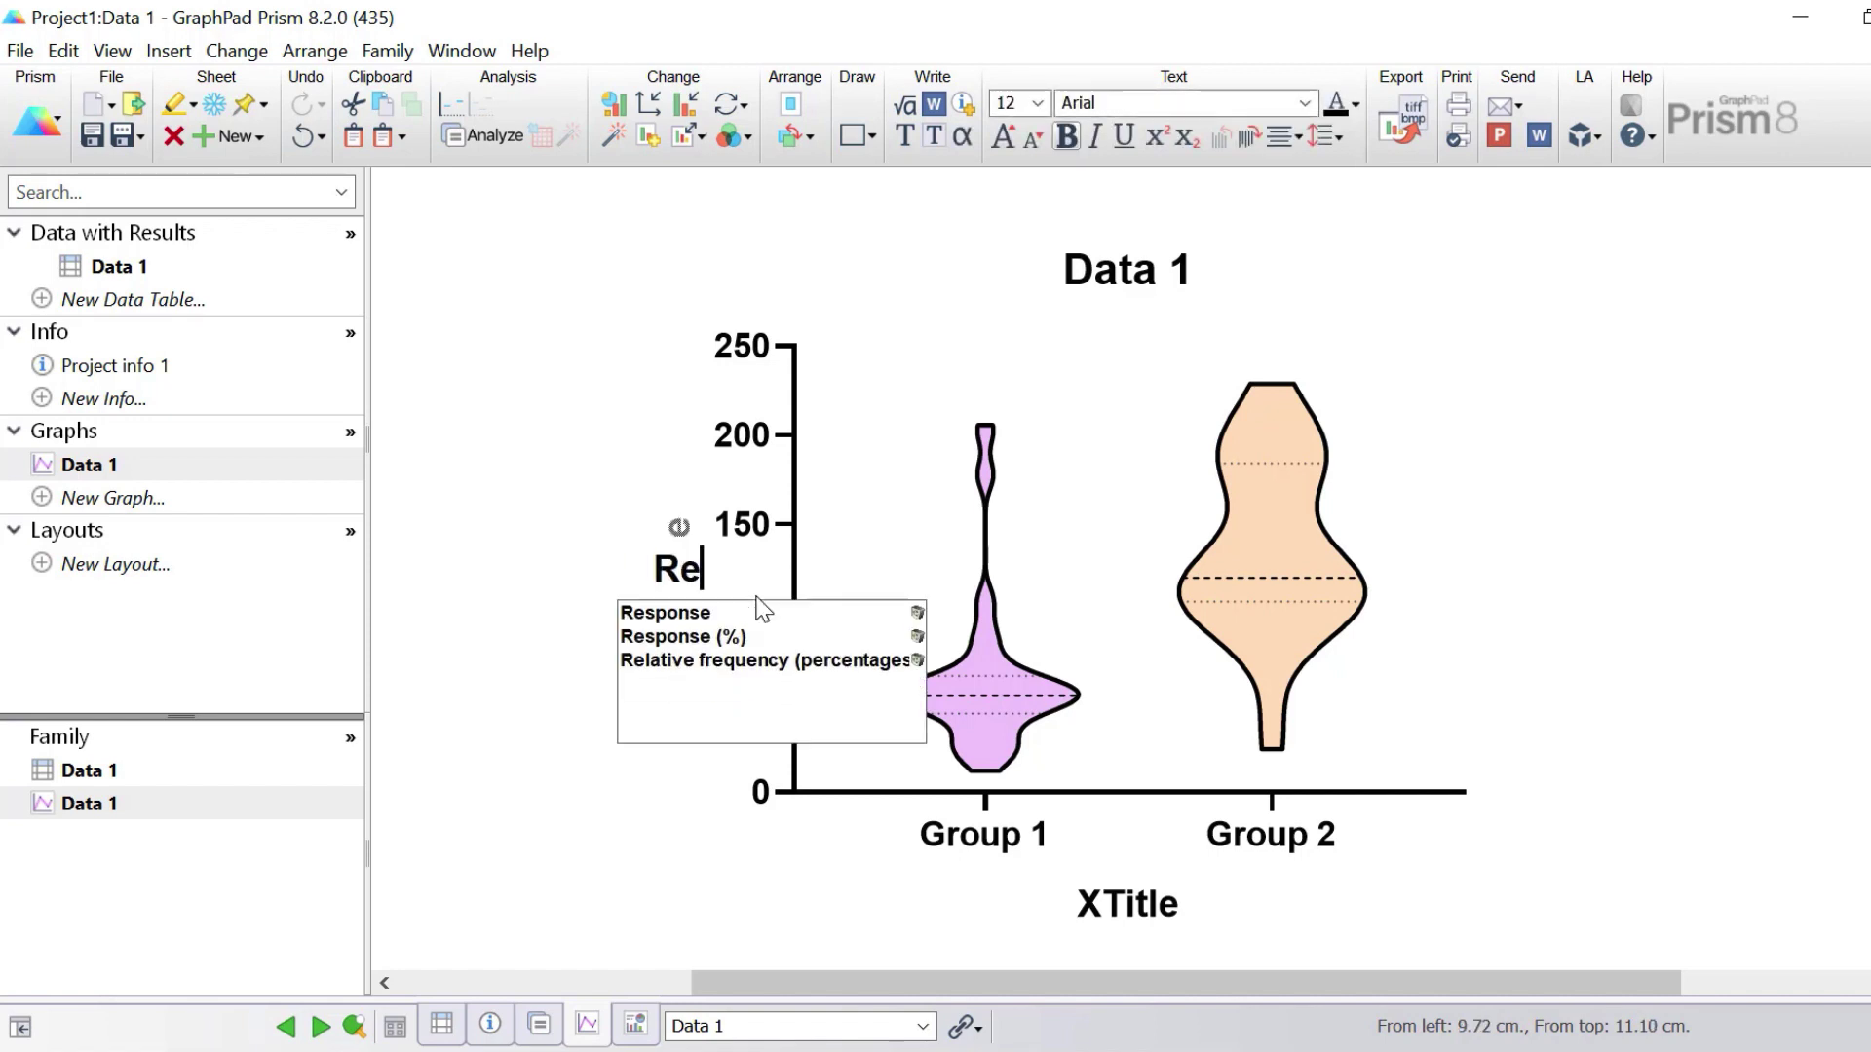
pyautogui.click(762, 612)
pyautogui.click(592, 785)
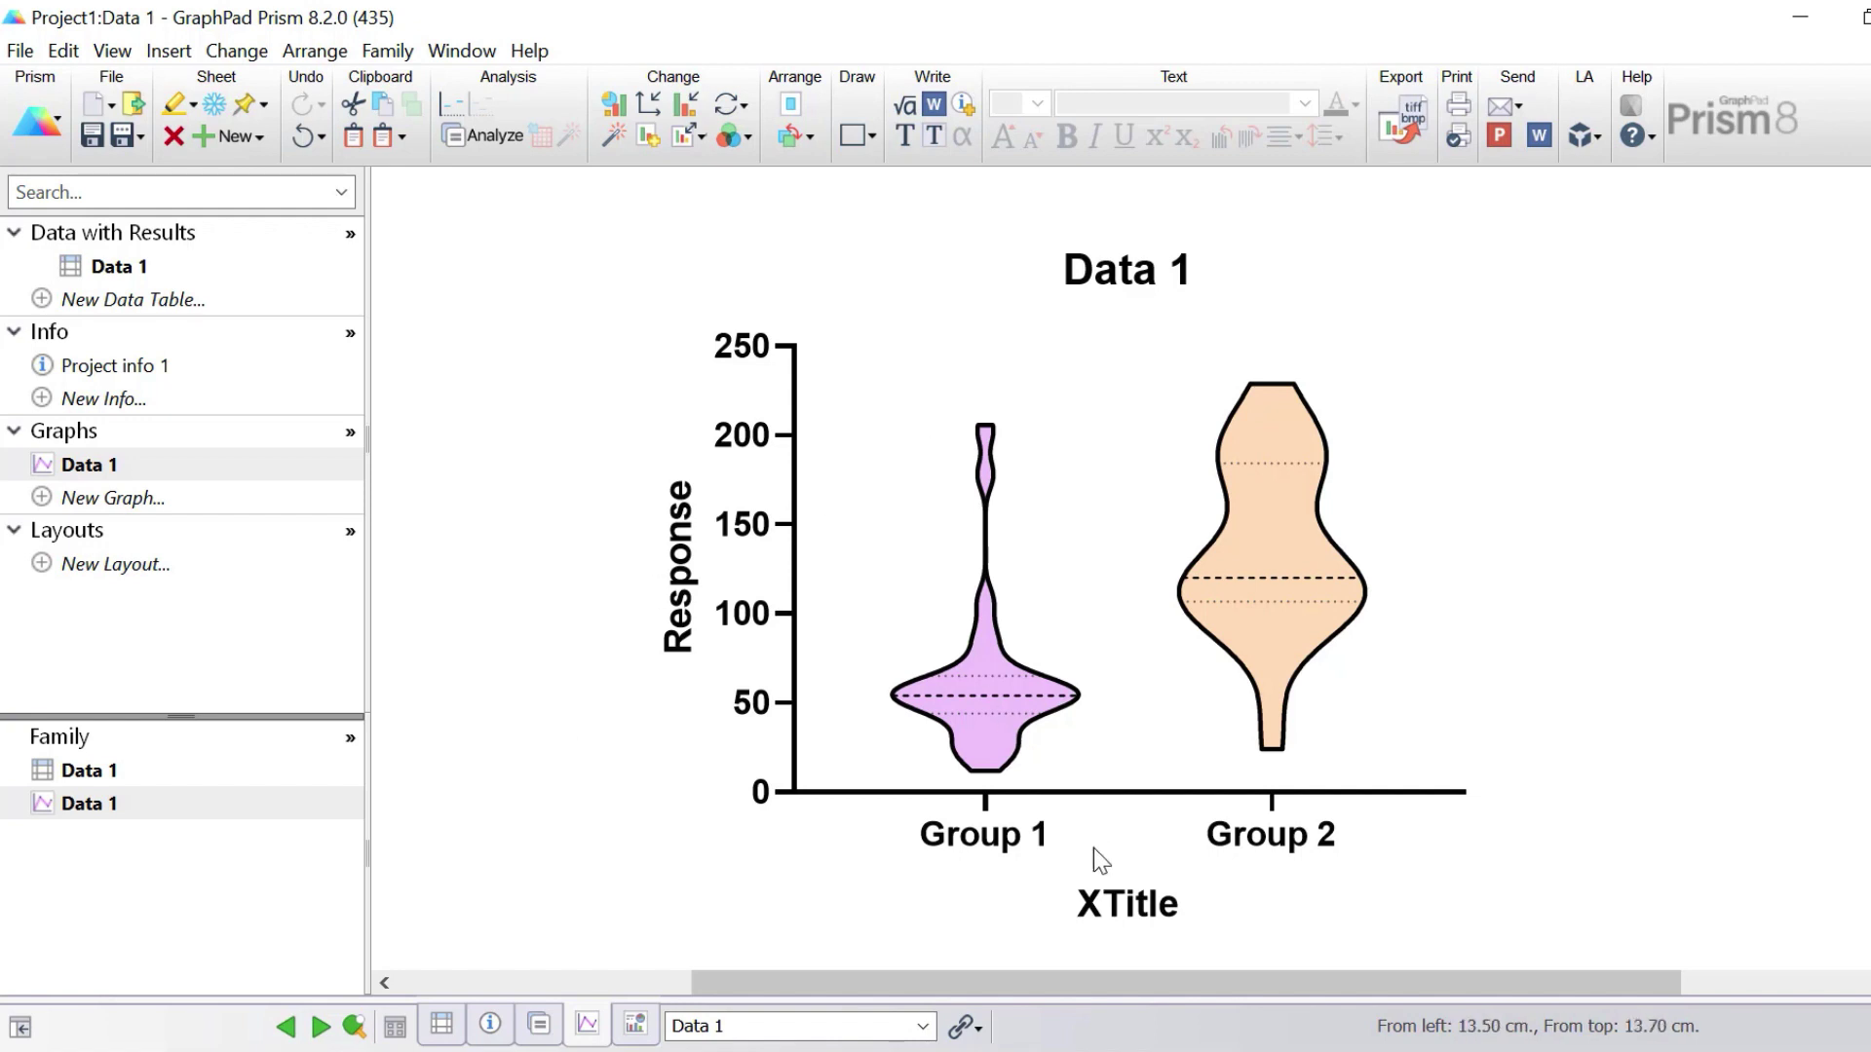
# Remove the X axis title and the Data 1 graph title.
pyautogui.doubleClick(1113, 906)
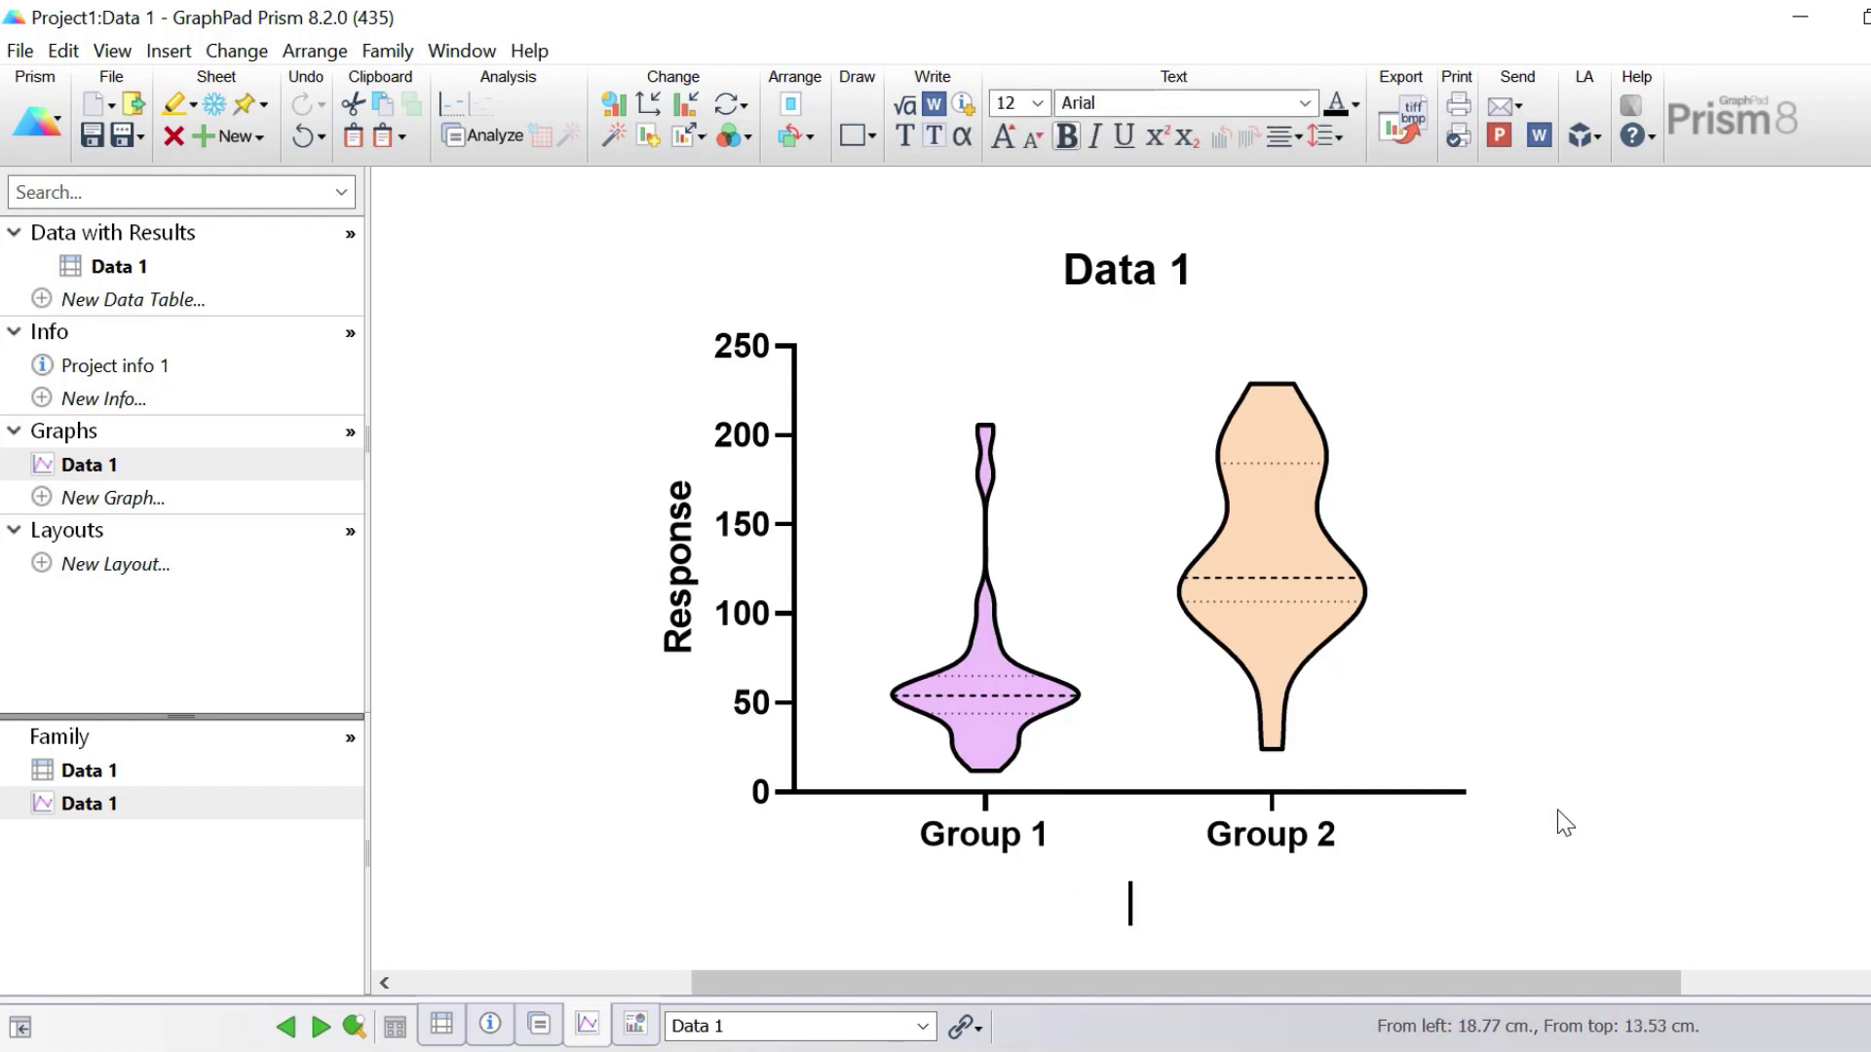
pyautogui.click(1579, 823)
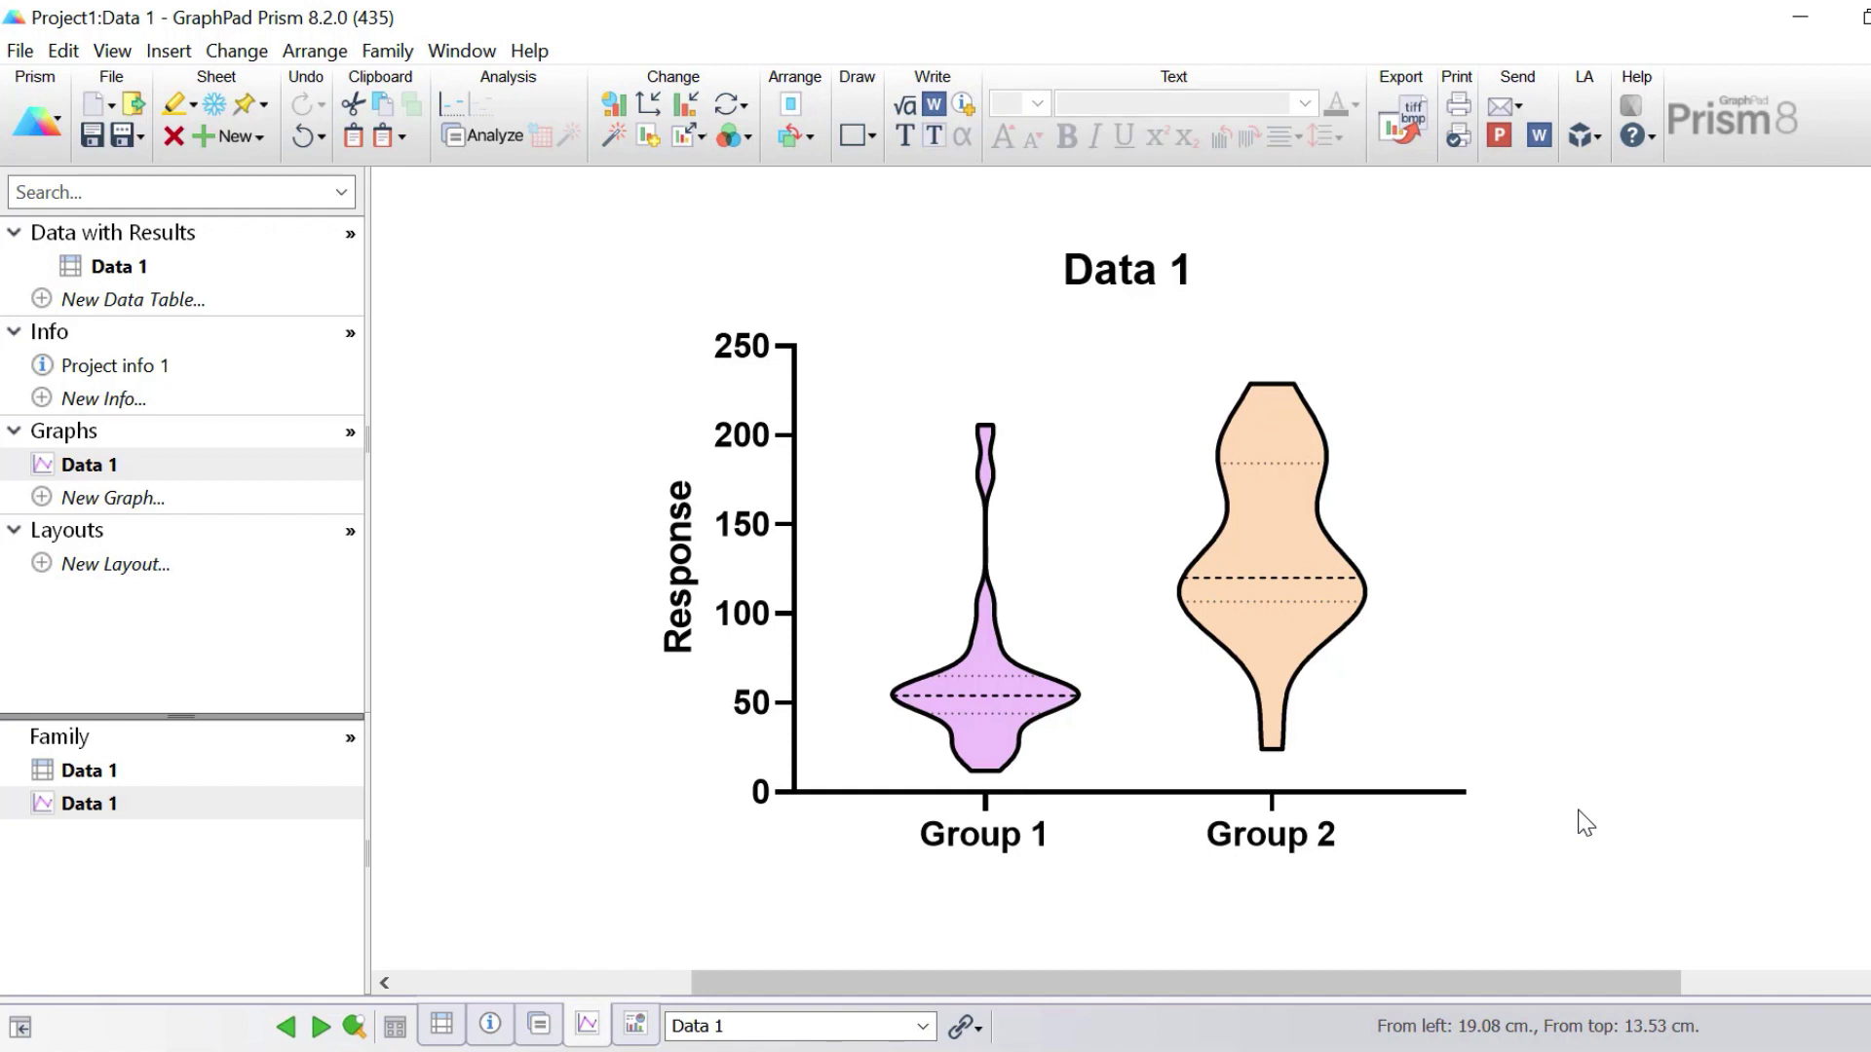
pyautogui.doubleClick(1127, 280)
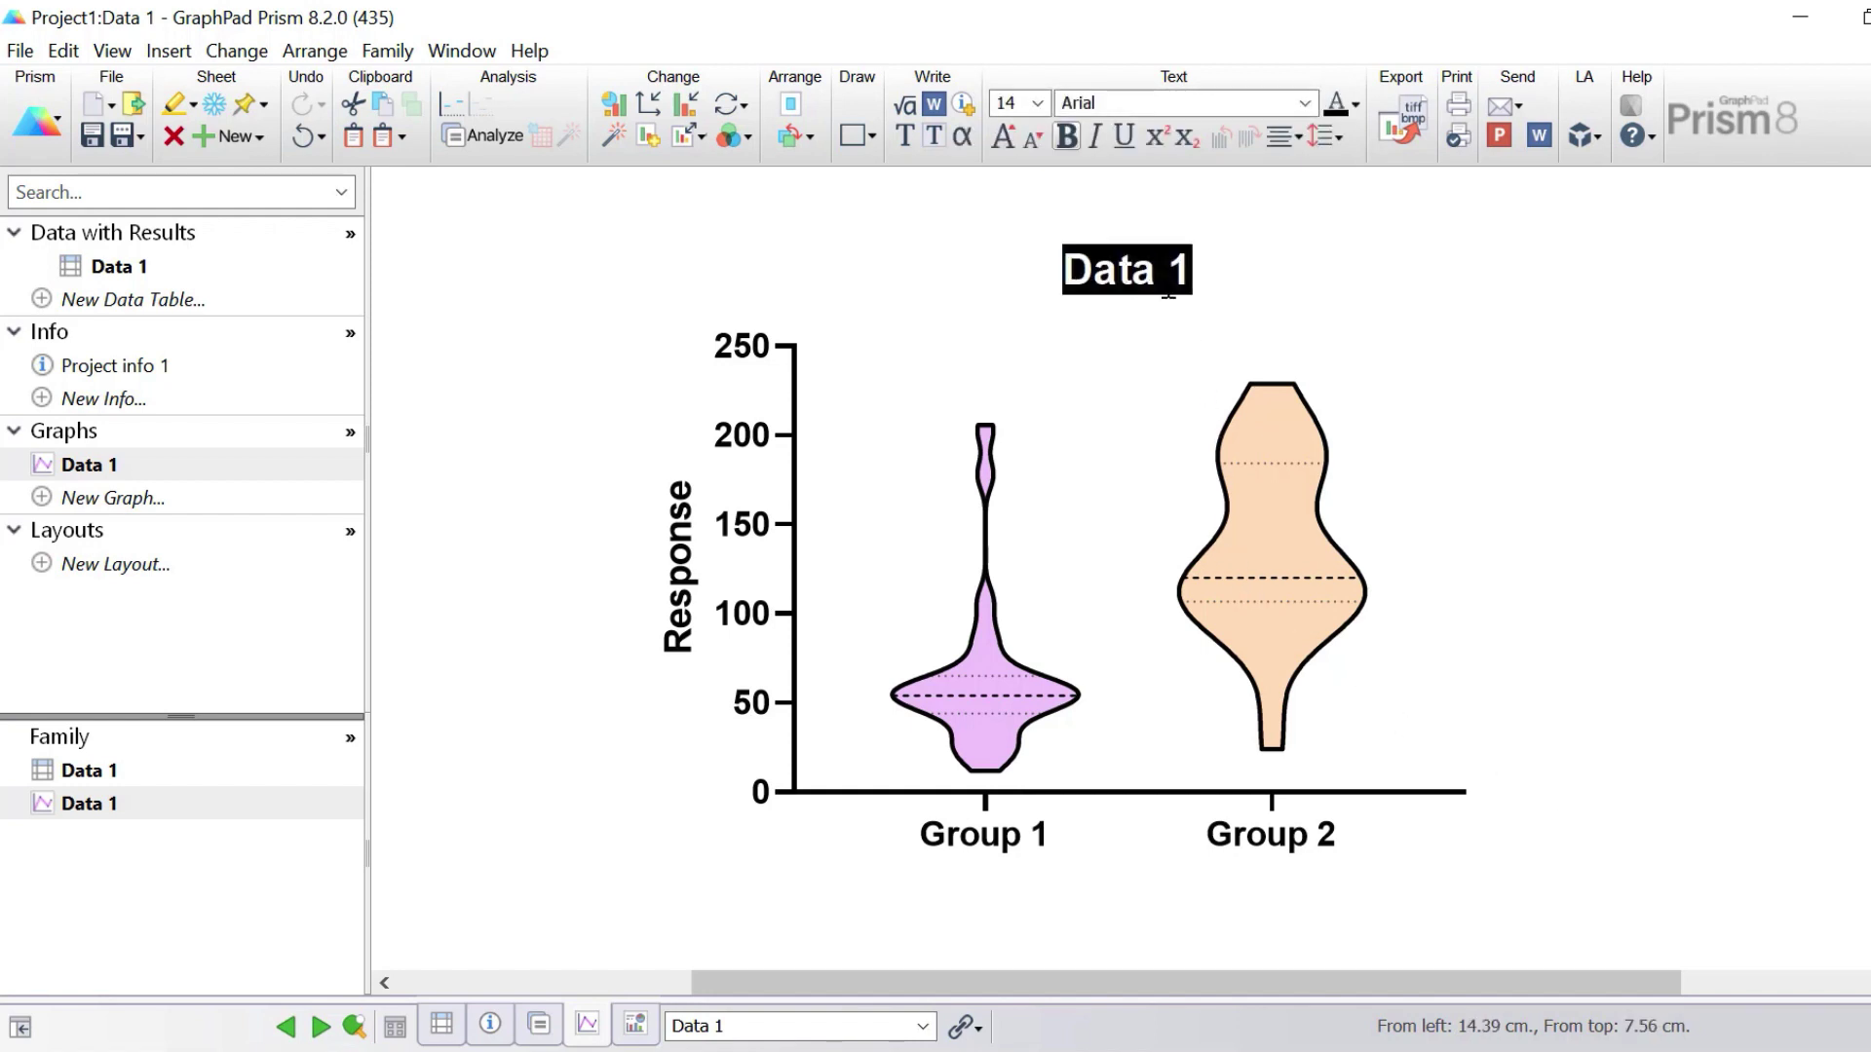
pyautogui.press('Delete')
pyautogui.click(1485, 313)
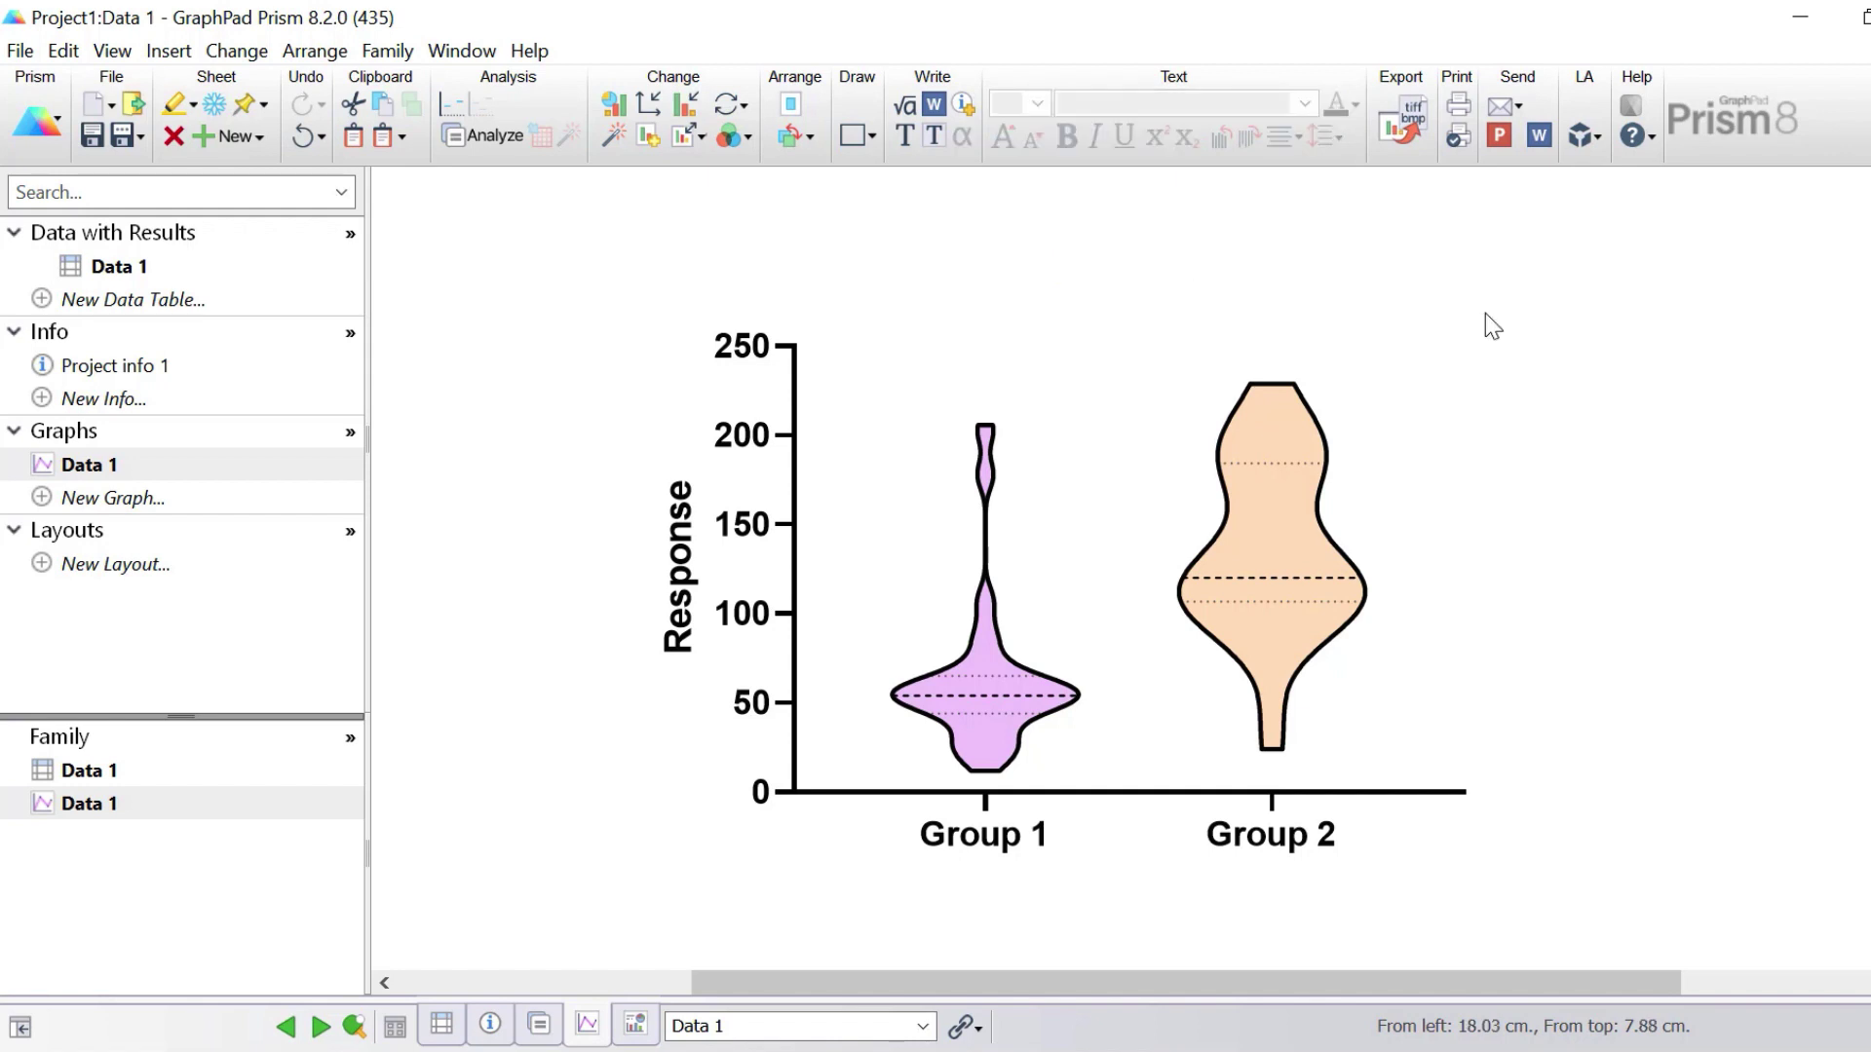